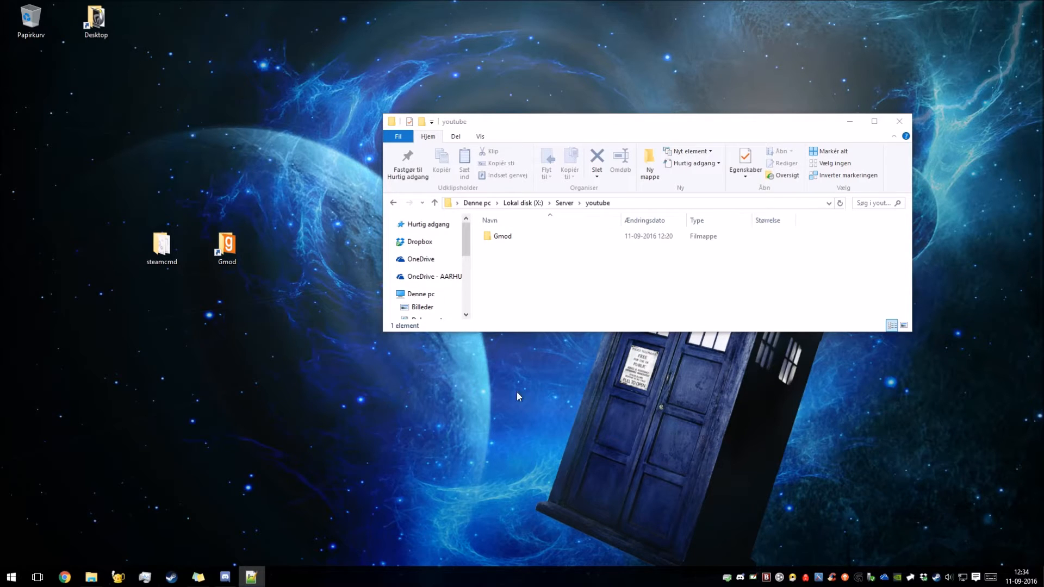
Open the Gmod folder inside the youtube folder and delete its existing Start.bat file.
double_click(495, 237)
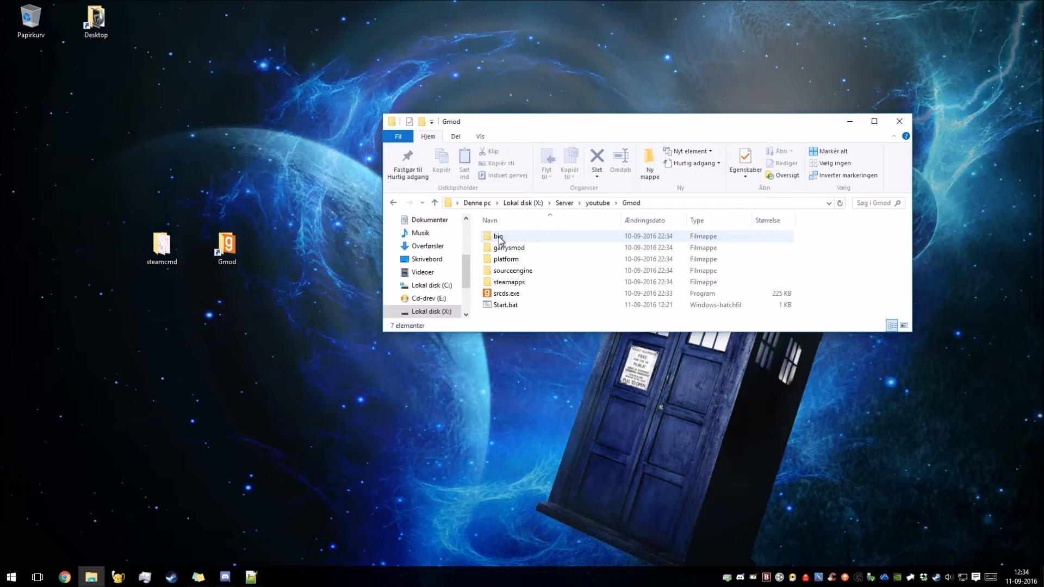
click(526, 305)
key(Delete)
key(Return)
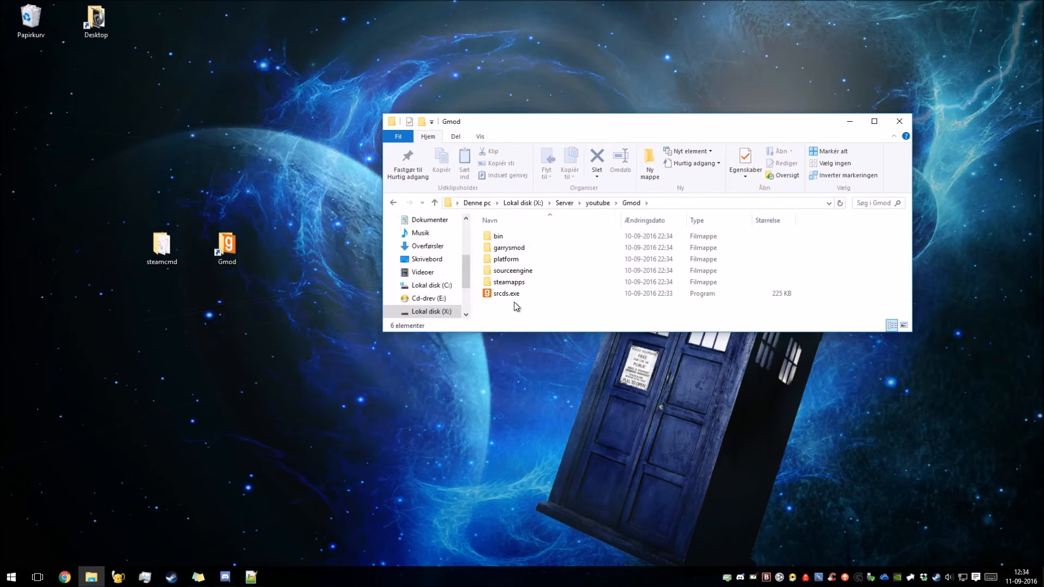
Create a new text document in the Gmod folder.
right_click(500, 307)
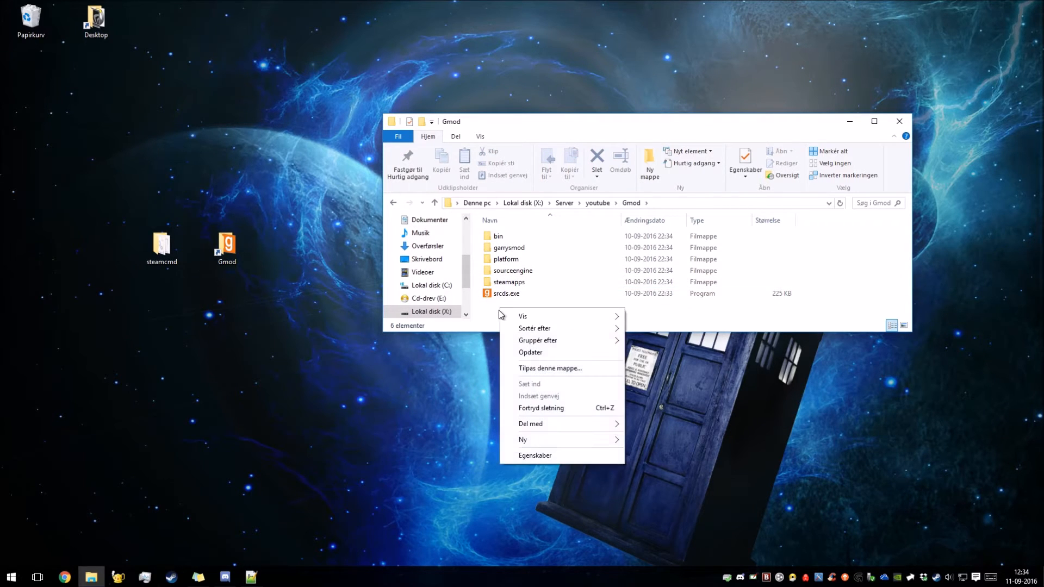
mouse_move(524, 441)
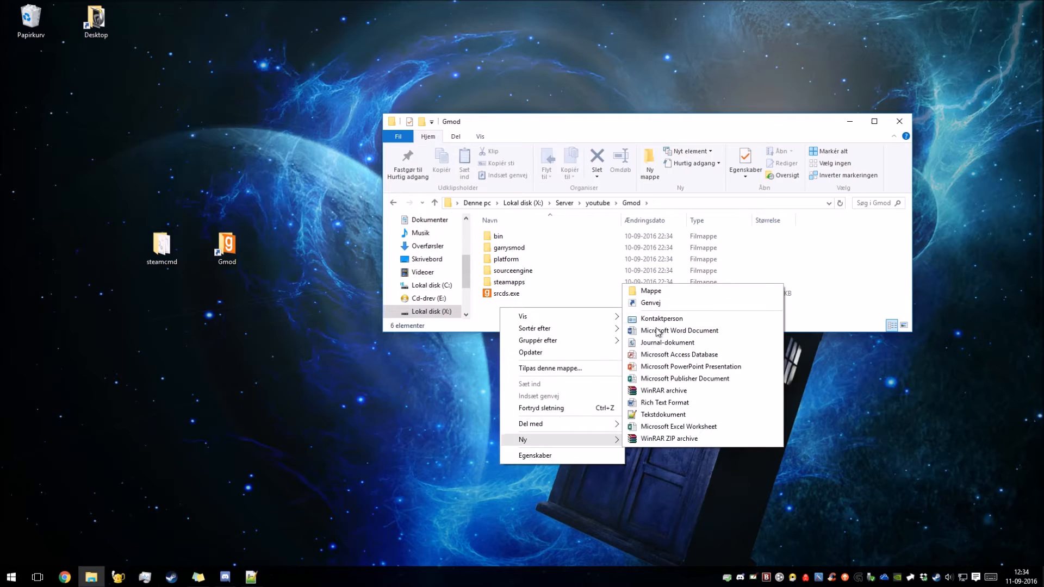
click(659, 416)
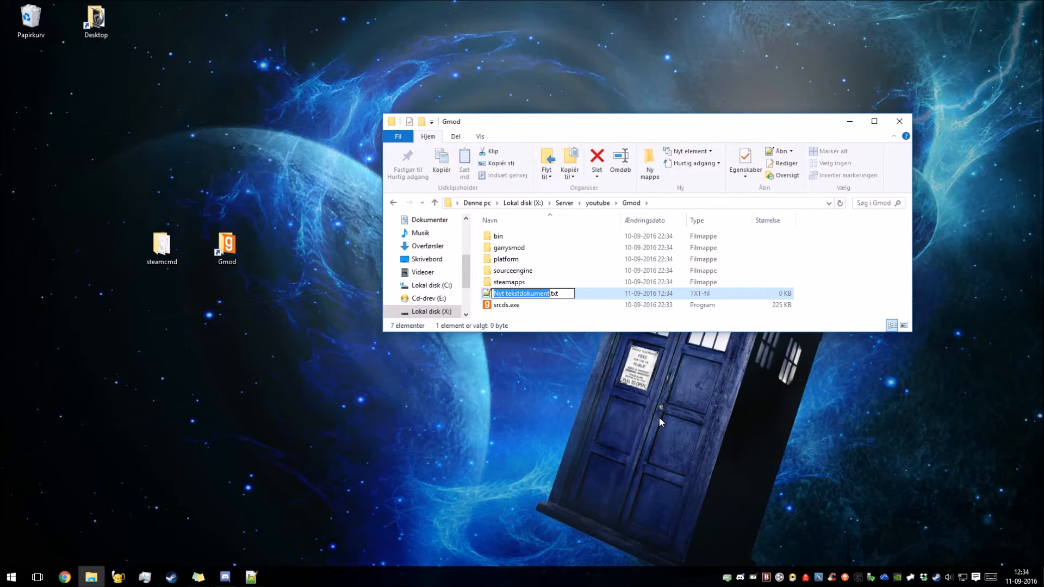
Name the new text document start.bat and accept the file extension change.
text(start)
key(BackSpace)
key(BackSpace)
key(BackSpace)
text(tart)
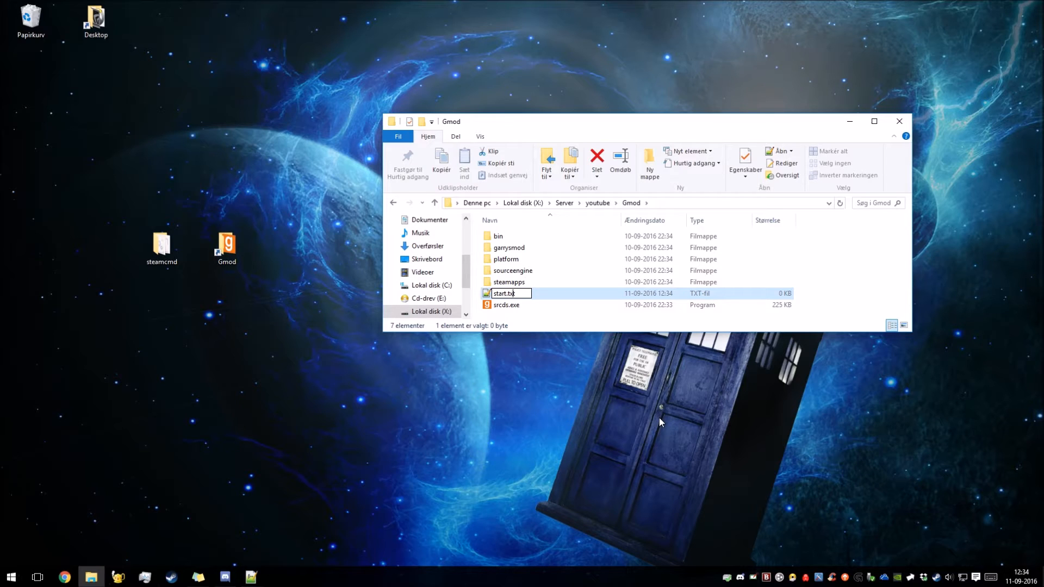
key(BackSpace)
key(BackSpace)
text(bat)
key(Return)
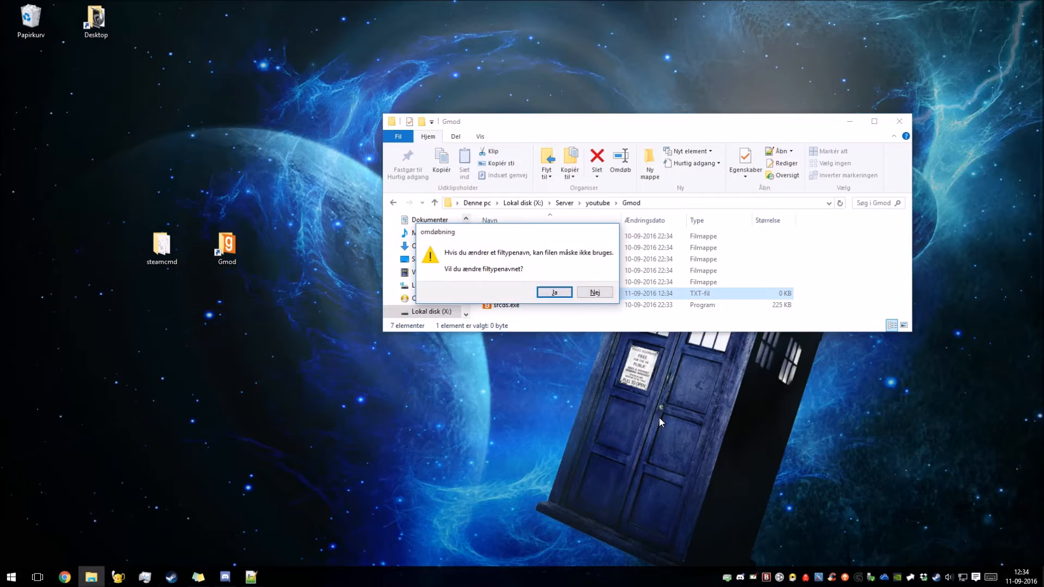
key(Return)
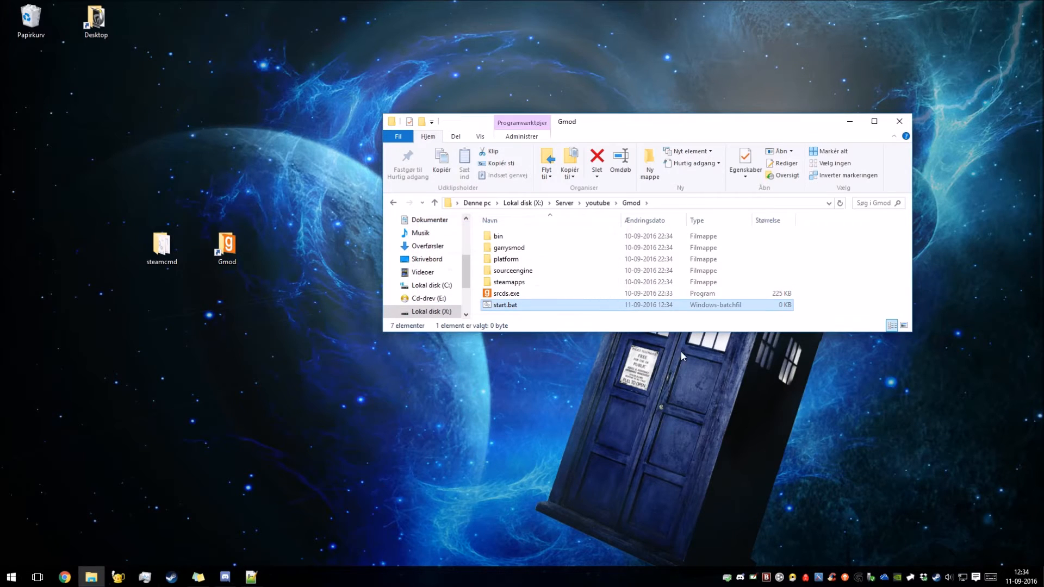
Open start.bat in Notepad and paste the srcds crash-restart script with map gm_construct, maxplayers 24 and gamemode terrortown.
right_click(504, 307)
click(533, 20)
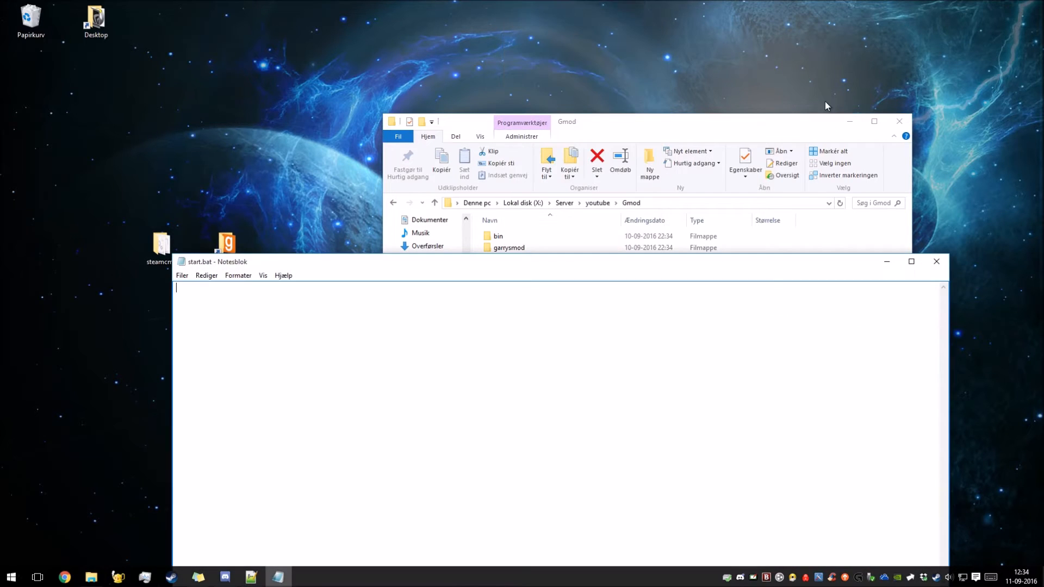
drag(631, 268, 606, 127)
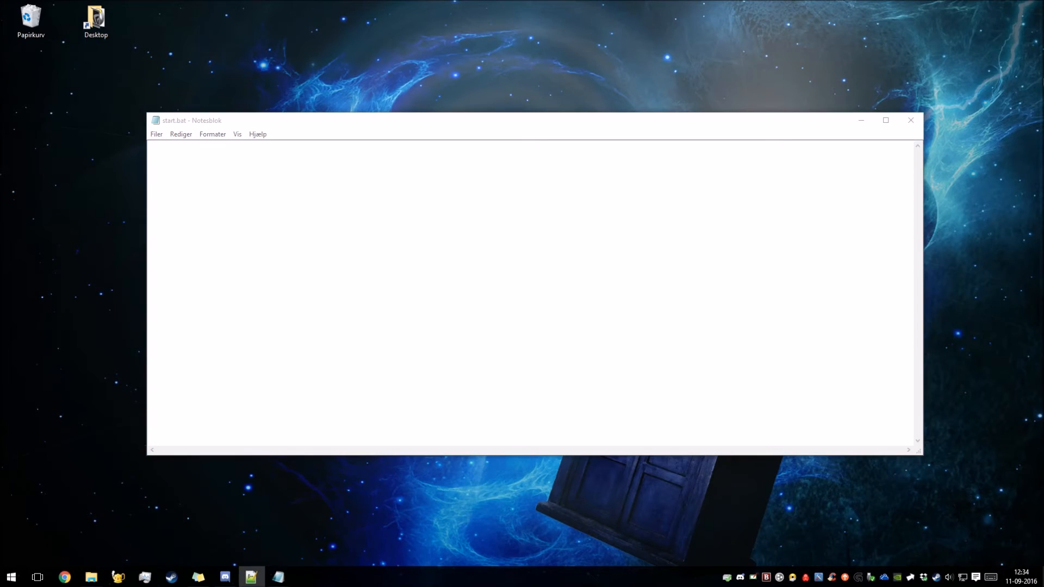
click(198, 149)
text(@echo off cls echo Protecting srcds from crashes... echo If you want to close srcds and this script, close the srcds window and type Y depending on your language followed by Enter. title TTT server :srcds echo (%time%) srcds started. start /wait srcds.exe -console -game garrysmod +map gm_construct +maxplayers 24 +gamemode terrortown echo (%time%) WARNING: srcds closed or crashed, restarting. goto srcds)
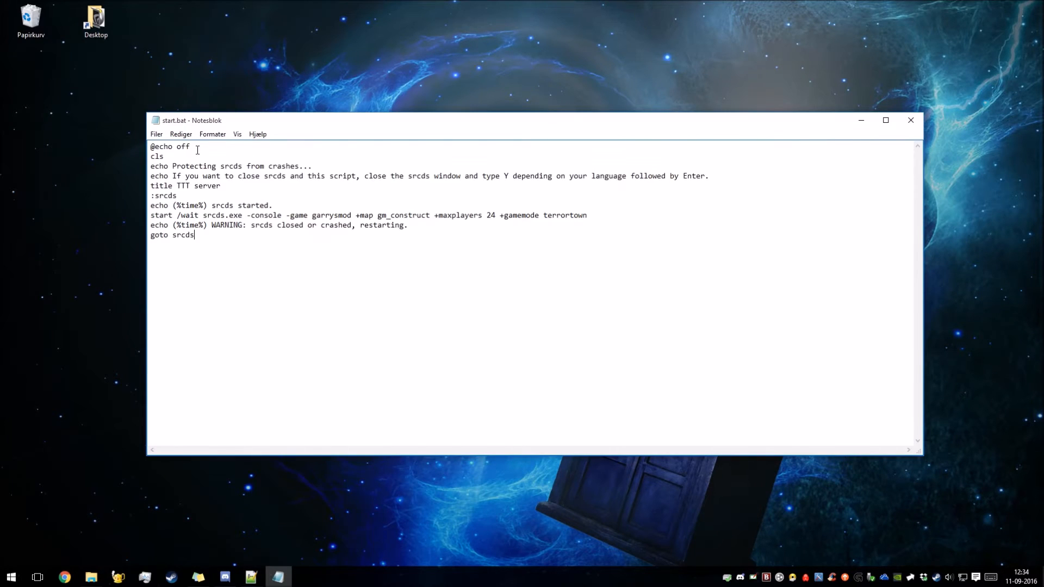
Review the srcds.exe launch line and its map, player and gamemode parameters, and close start.bat with the changes saved.
drag(151, 214, 586, 221)
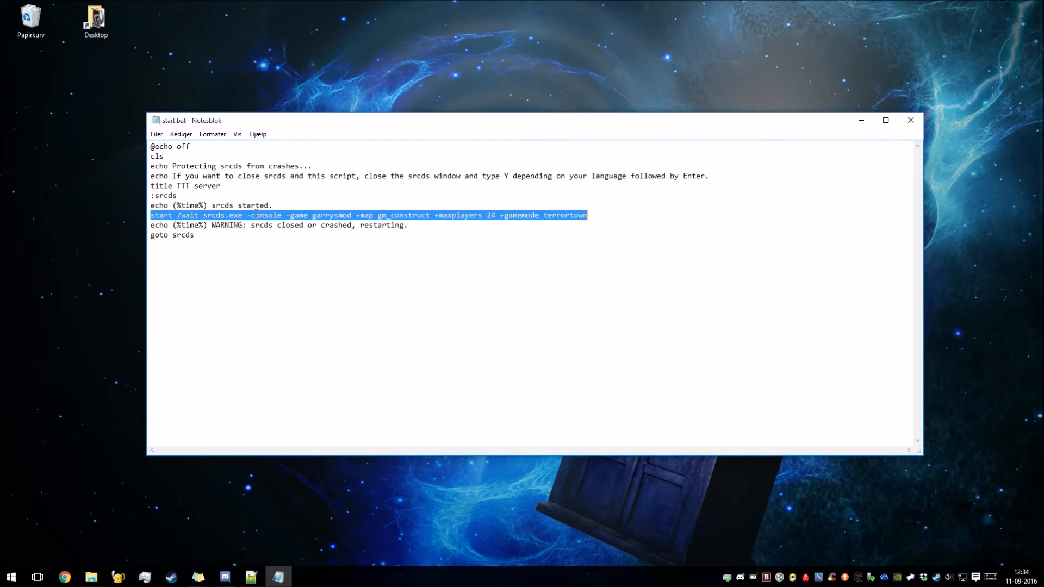
drag(357, 216, 594, 212)
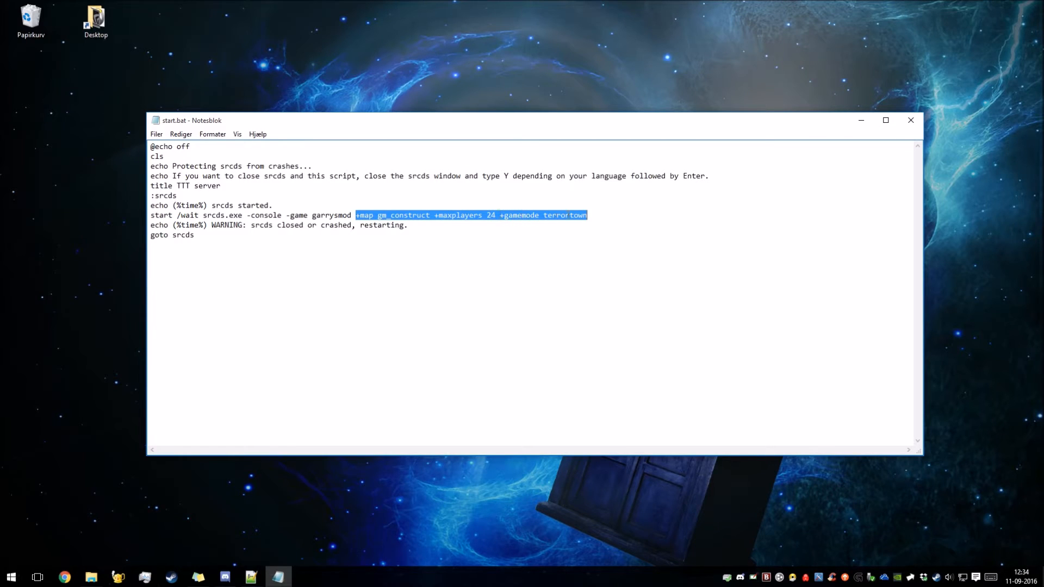
click(546, 214)
drag(588, 215, 544, 214)
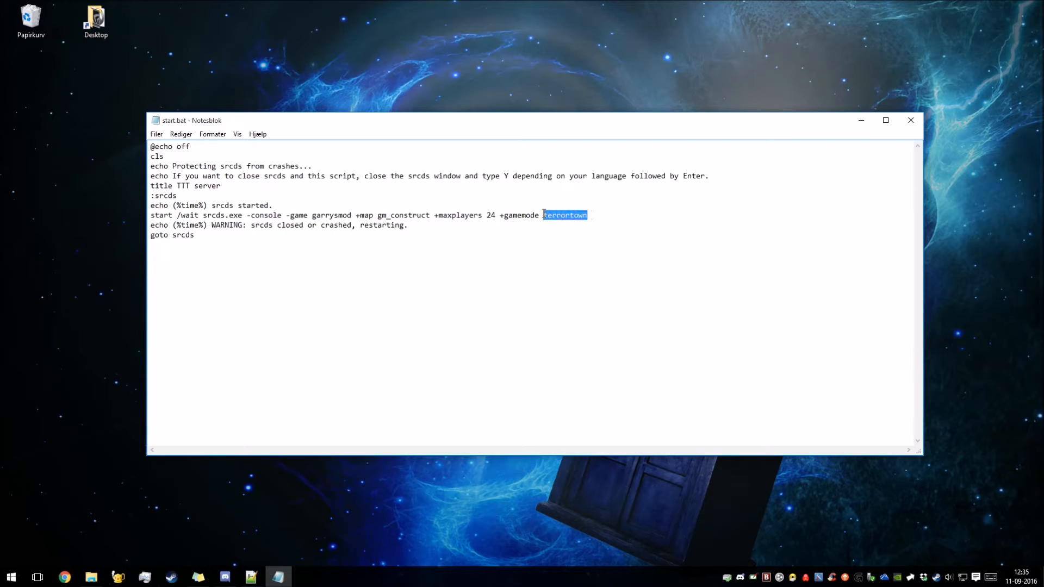
click(907, 121)
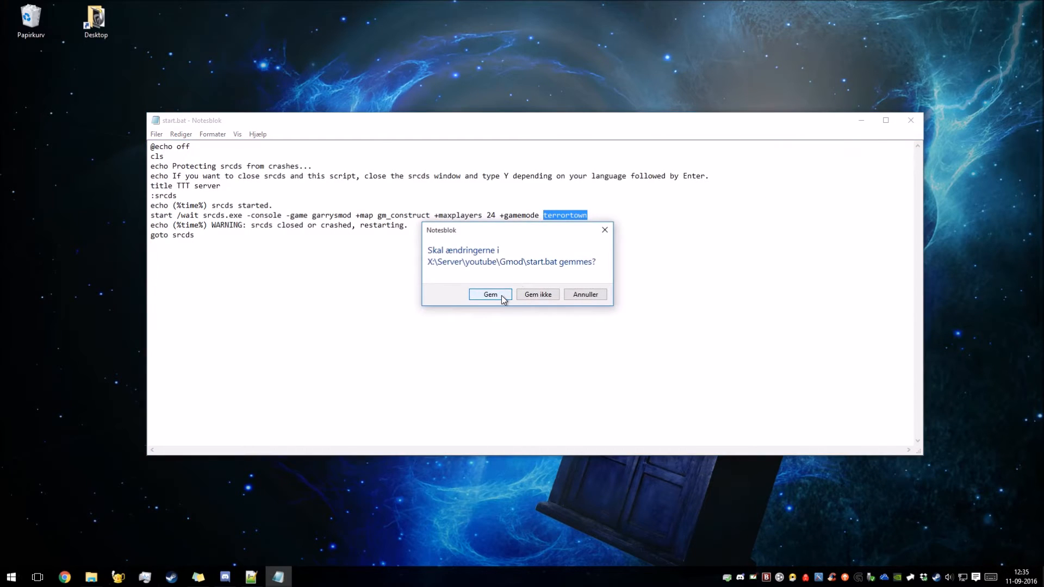
click(502, 298)
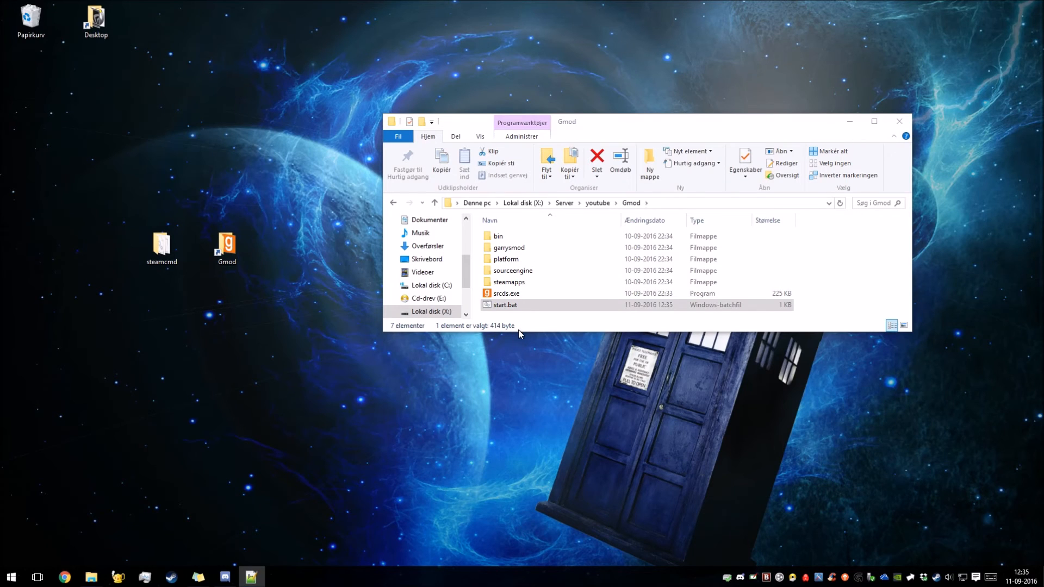
Enlarge the Gmod folder window vertically and go back up to the youtube folder.
drag(505, 334, 508, 434)
click(513, 350)
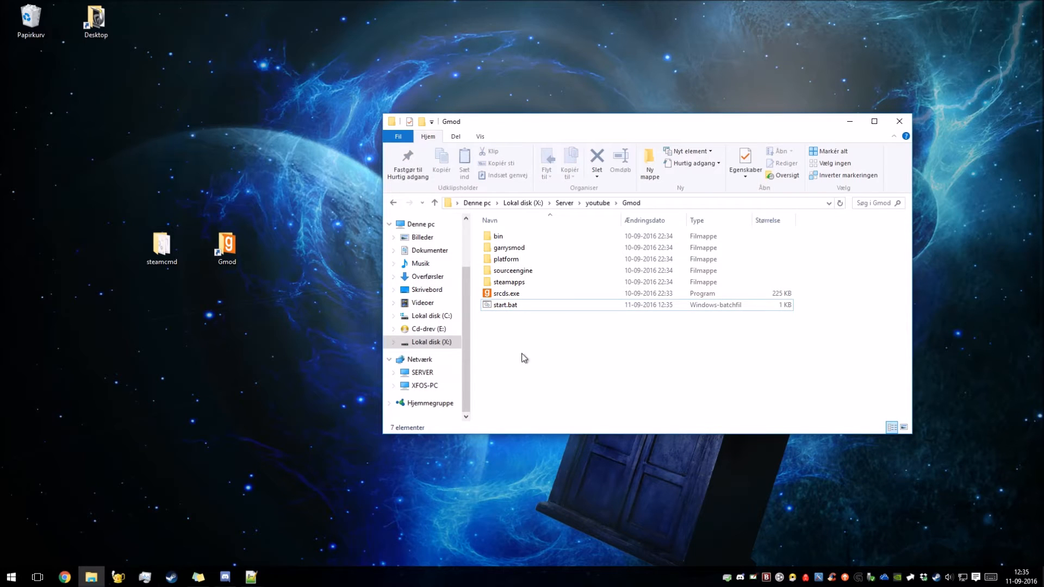
click(597, 203)
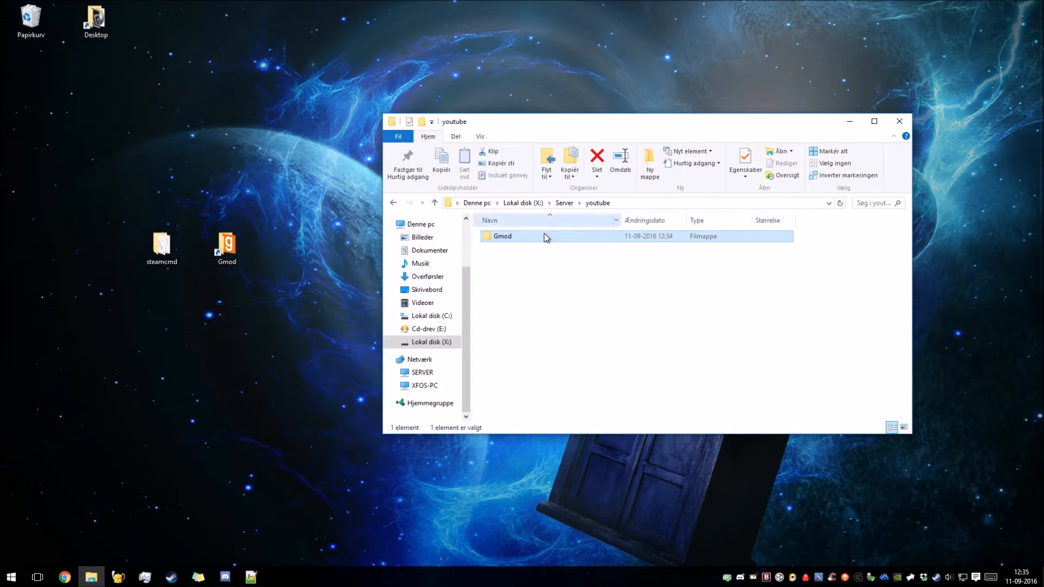
Launch steamcmd.exe from the desktop's steamcmd folder and close that folder window.
click(139, 244)
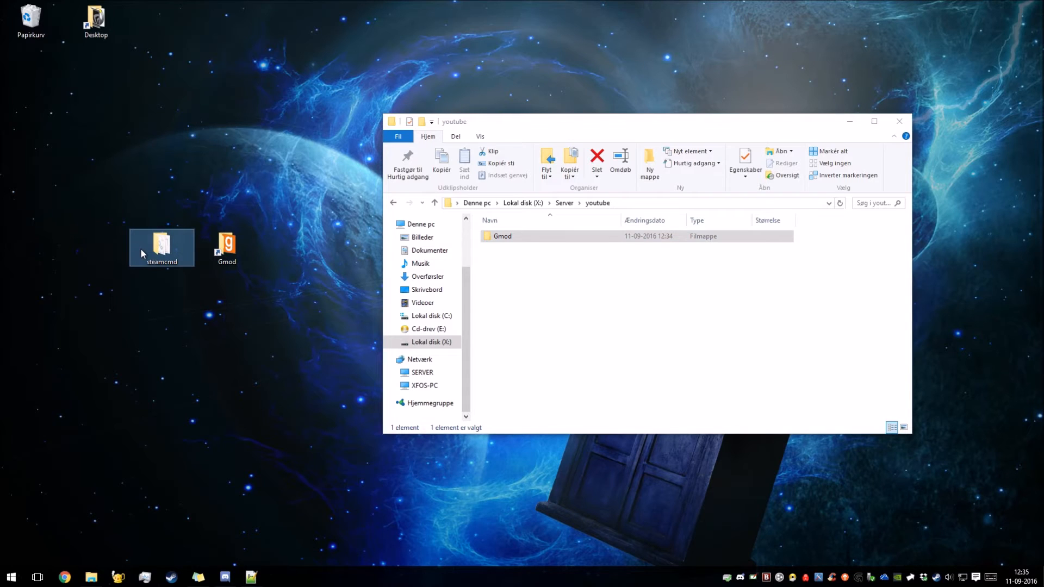
double_click(138, 246)
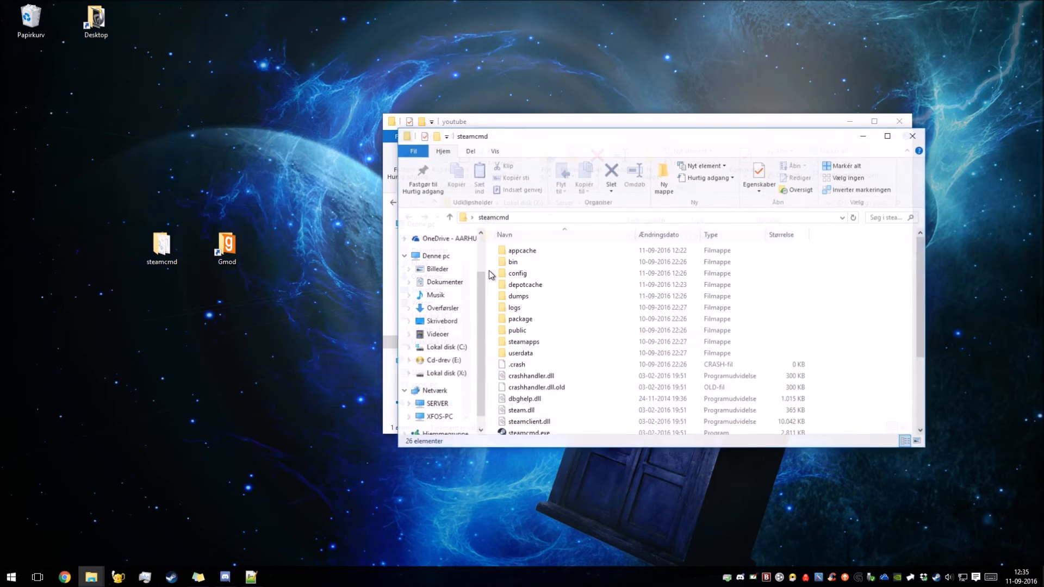
double_click(517, 435)
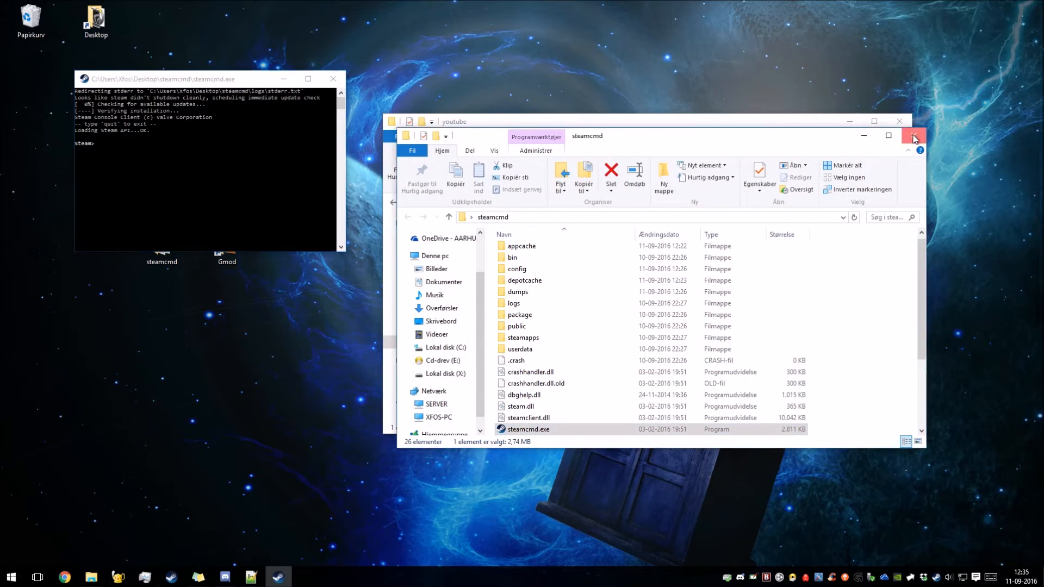
click(914, 136)
Create a new folder named css in the youtube folder.
right_click(507, 295)
mouse_move(532, 427)
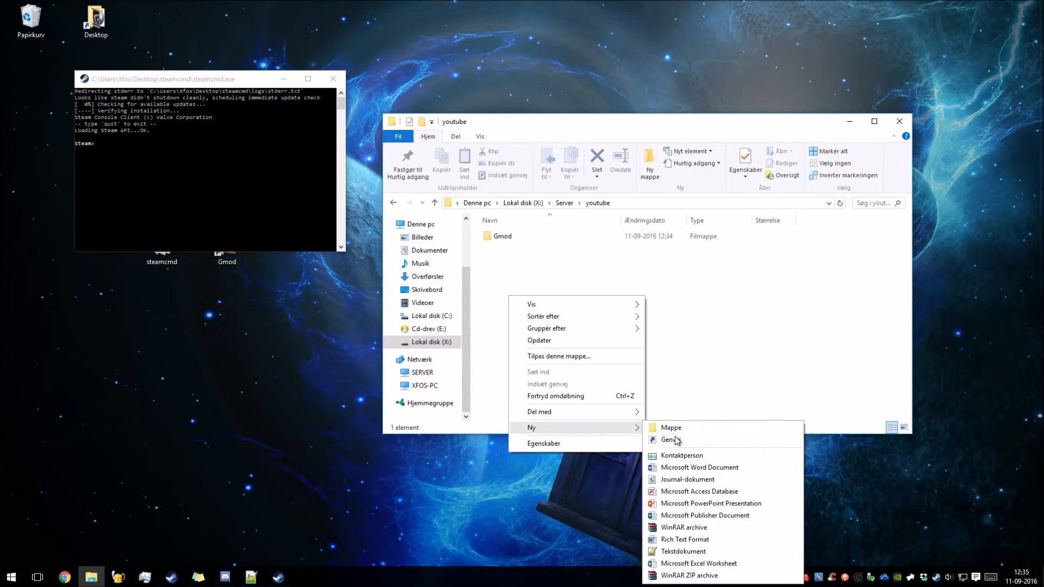
click(722, 429)
text(css)
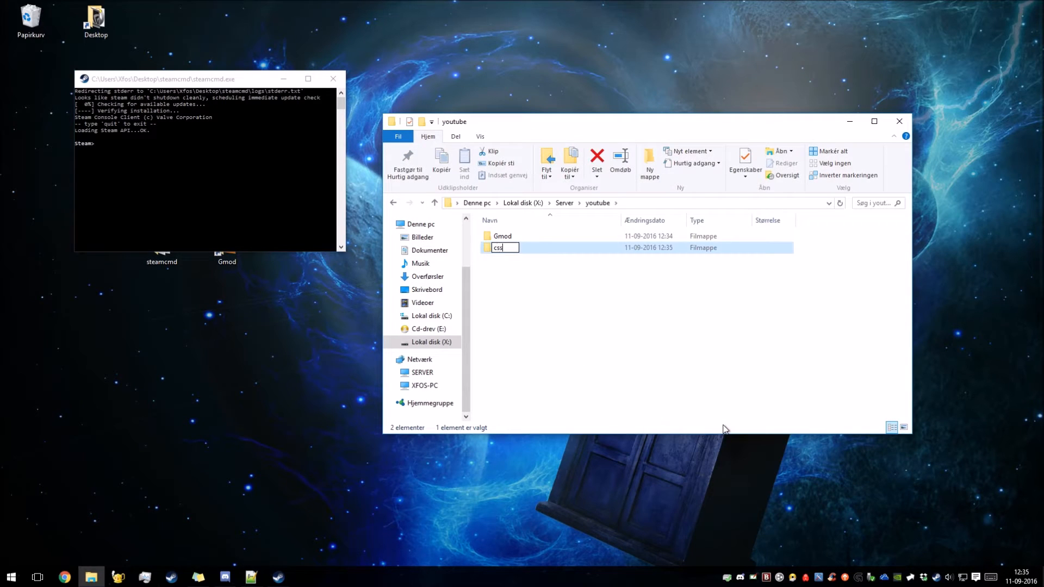
key(Return)
Log in to Steam anonymously in the SteamCMD console with the command login anonymous.
click(127, 153)
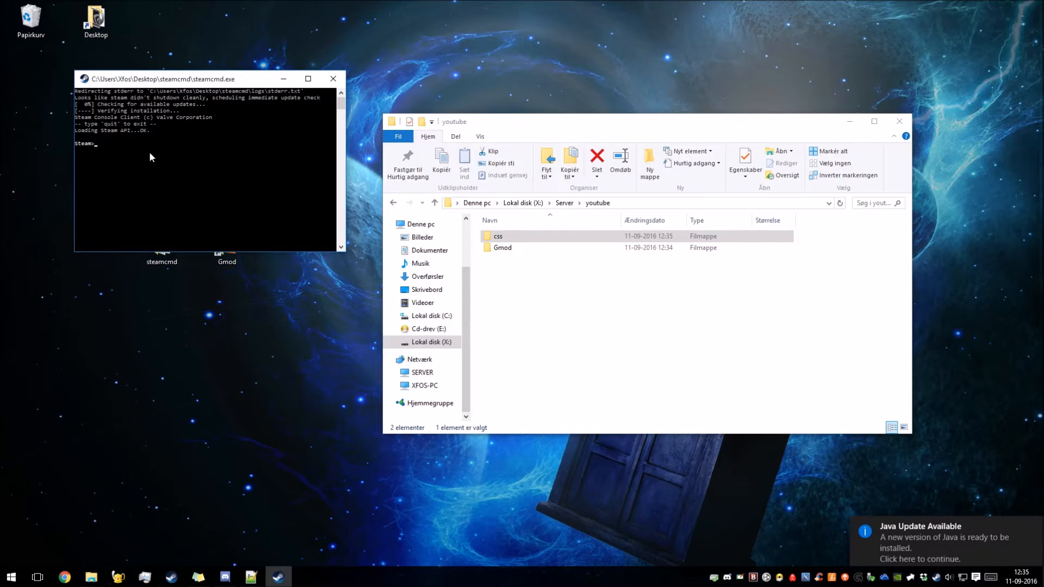
text(lo)
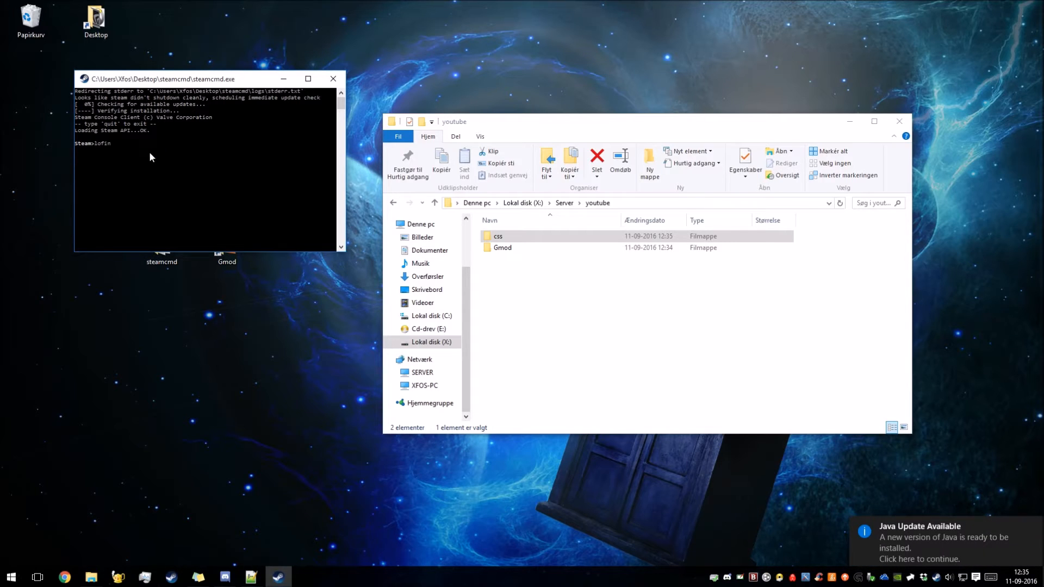
text(gin anonymo)
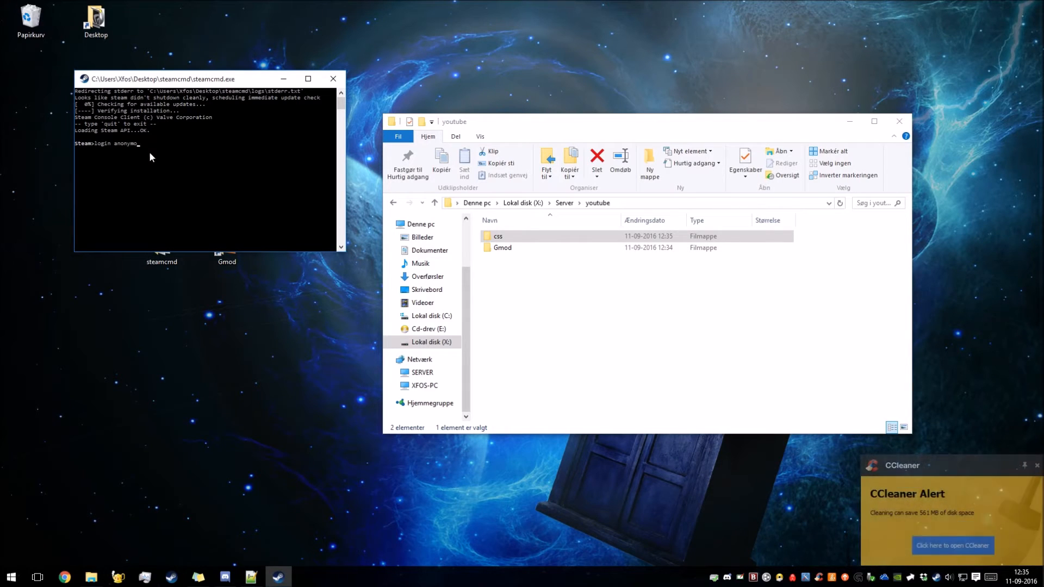
text(us)
key(Return)
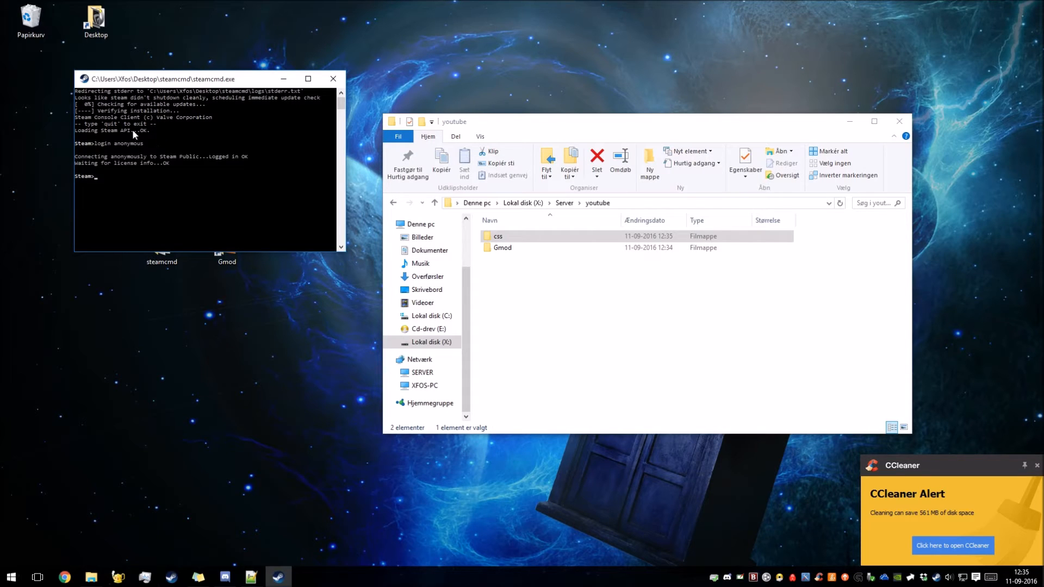
Set the SteamCMD install directory to the css folder with force_install_dir X:\Server\youtube\css, copying the path from the folder window.
text(f)
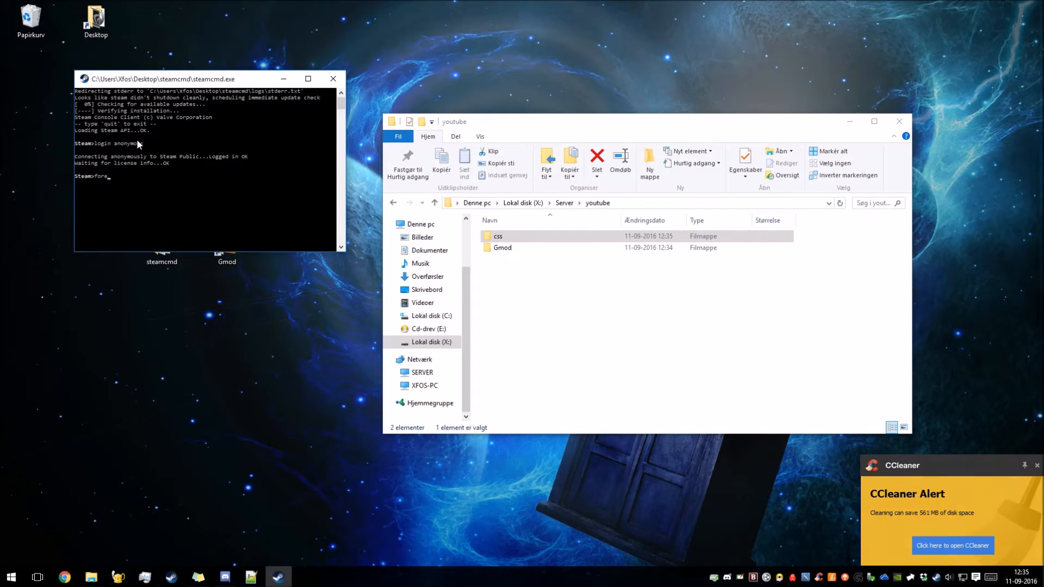
text(orce_in)
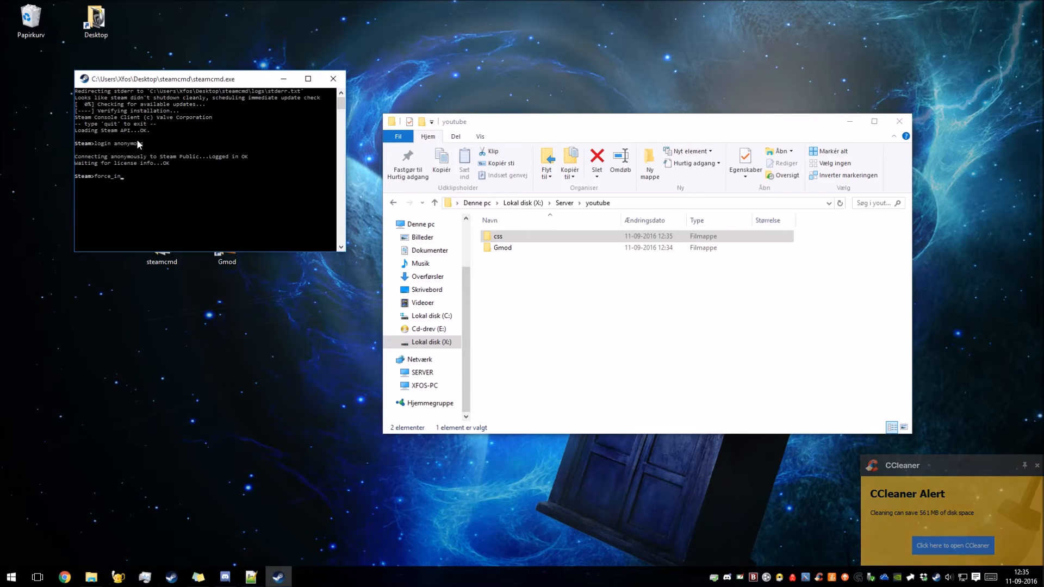
text(stall_dir)
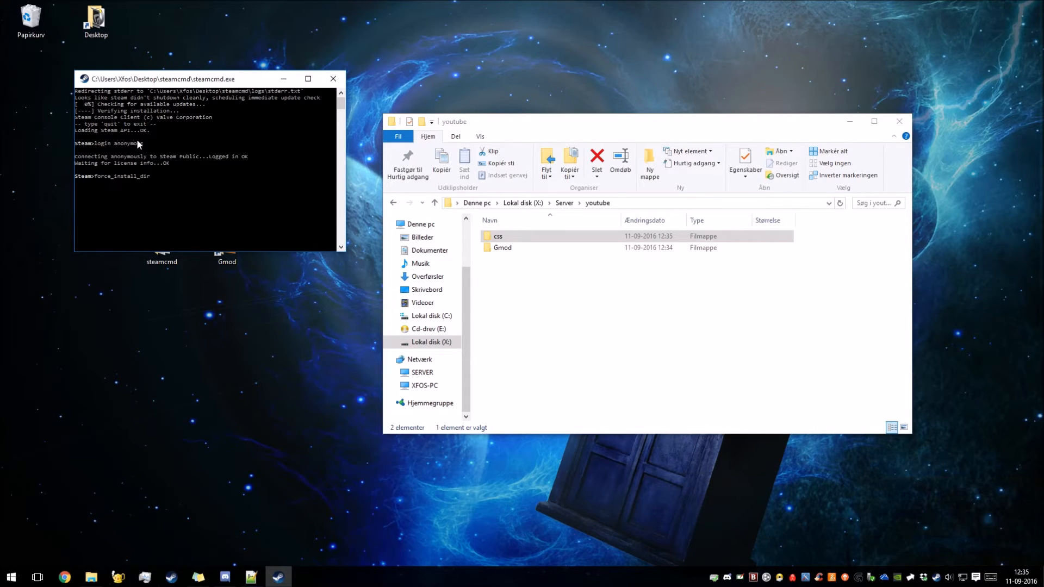
double_click(498, 237)
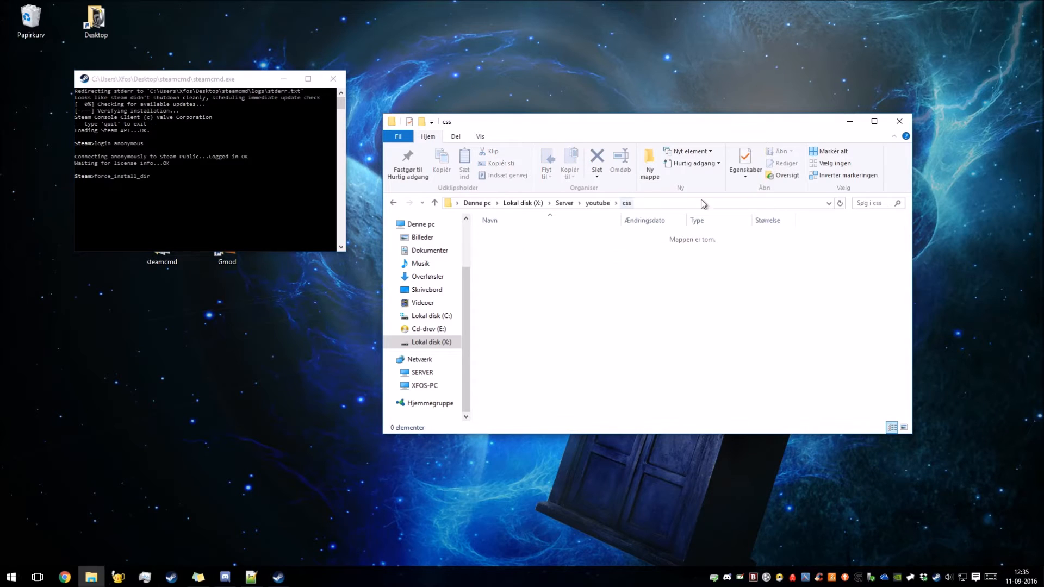
click(670, 203)
key(ctrl+c)
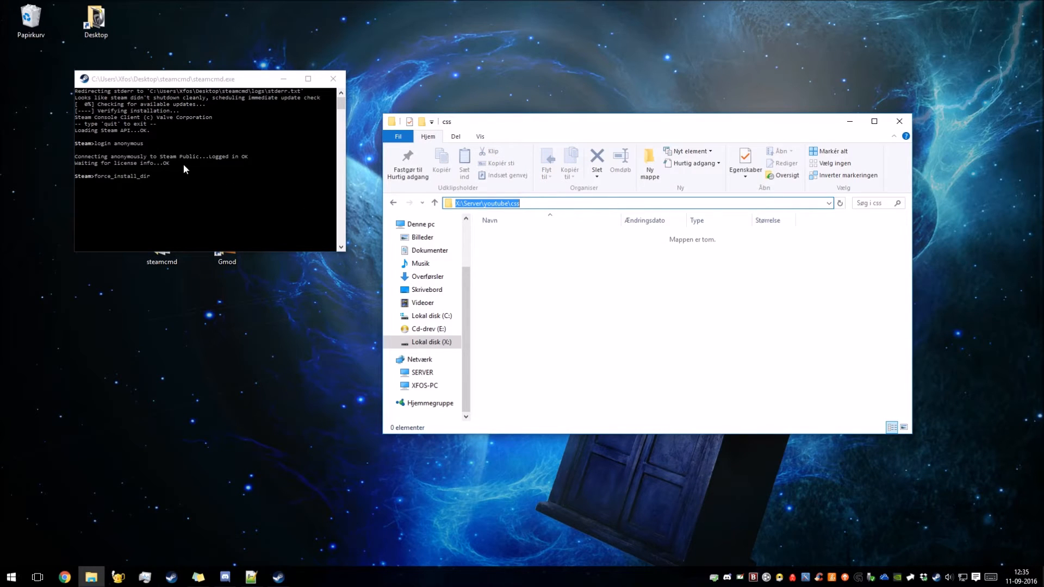
click(190, 178)
text(force_install_dir)
key(ctrl+v)
key(Return)
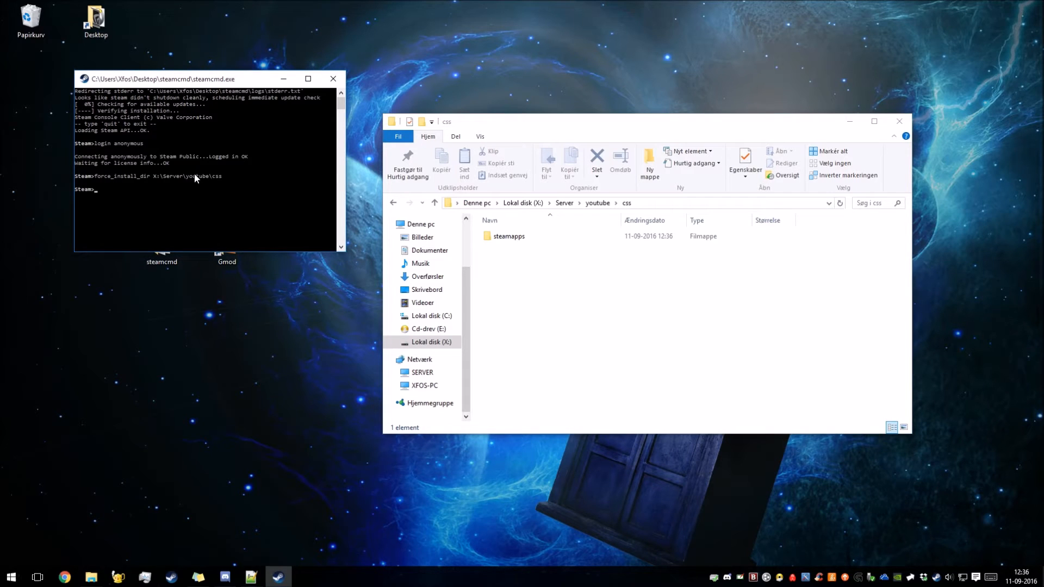
Begin an app_update command in SteamCMD and copy the Counter-Strike: Source Dedicated Server ID 232330 from Valve's Dedicated Servers List.
text(app_update)
click(774, 302)
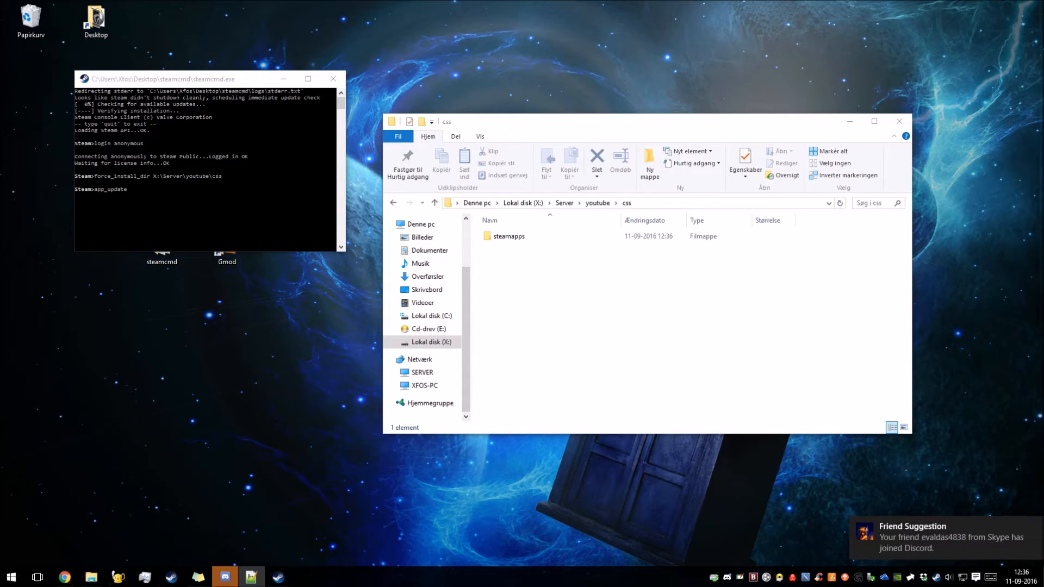
click(64, 577)
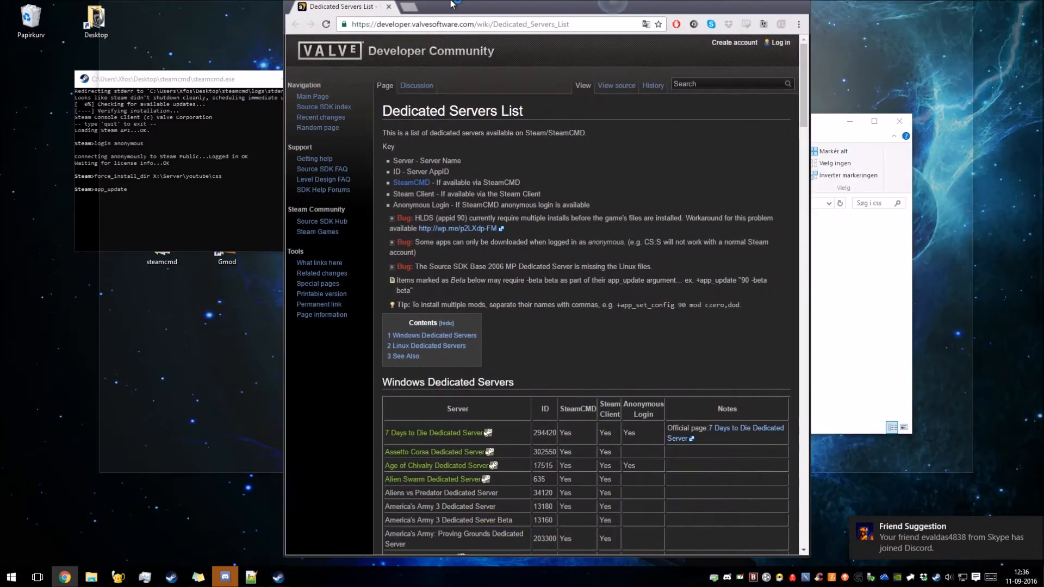
scroll(308, 239, down, 3)
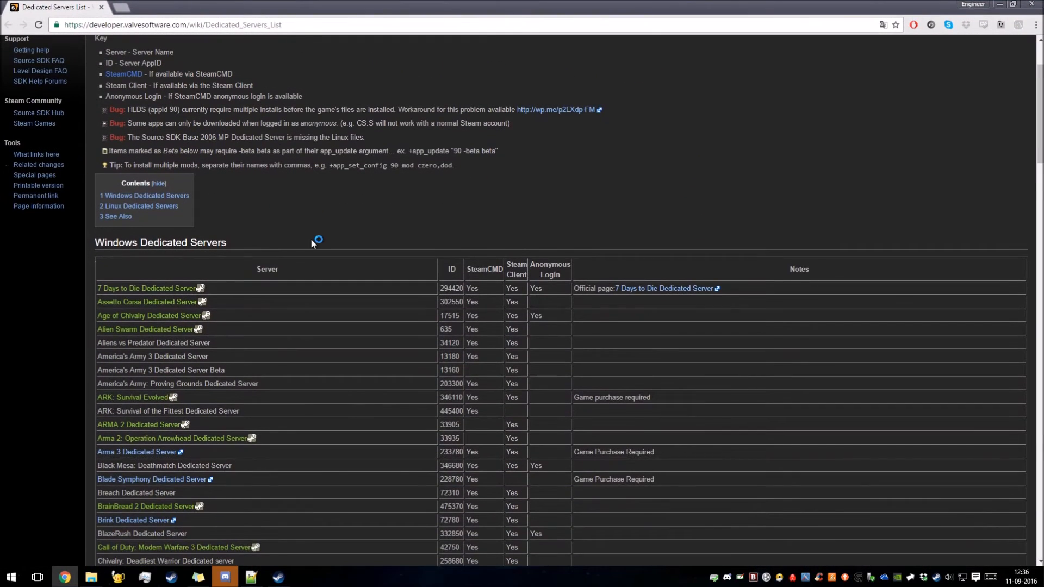
scroll(307, 245, down, 3)
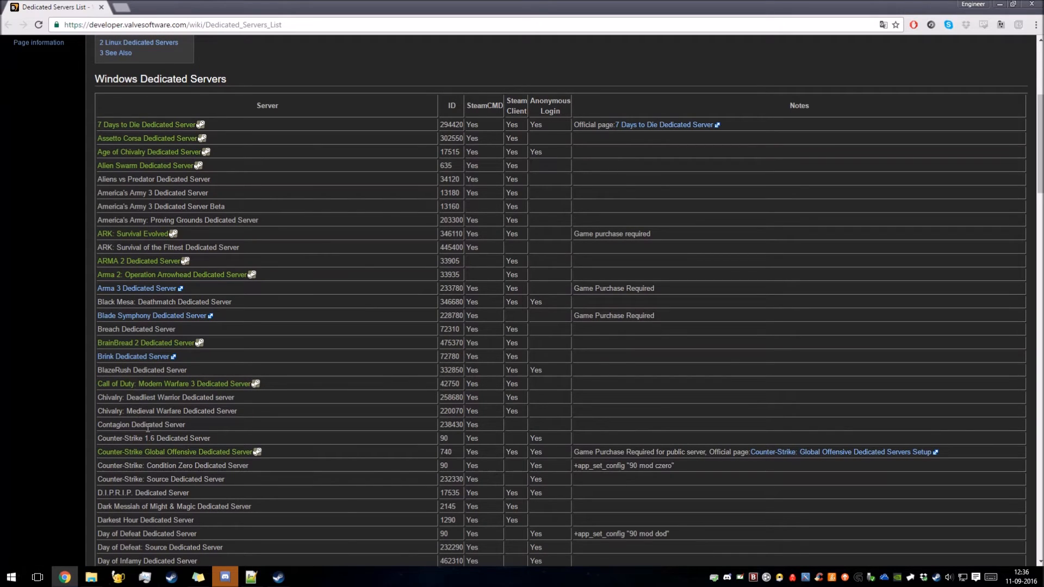
drag(121, 479, 349, 477)
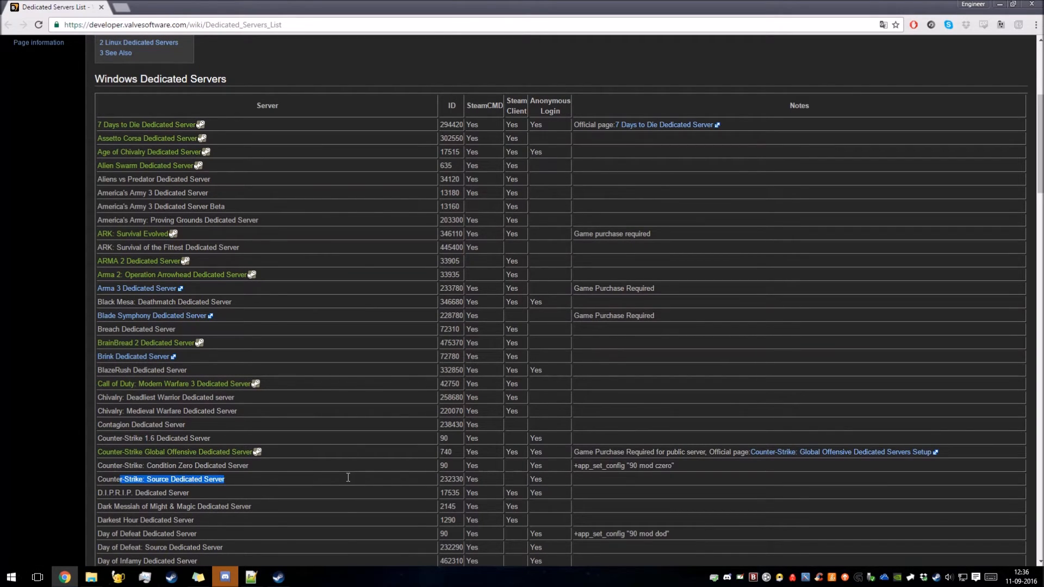
double_click(458, 479)
key(ctrl+c)
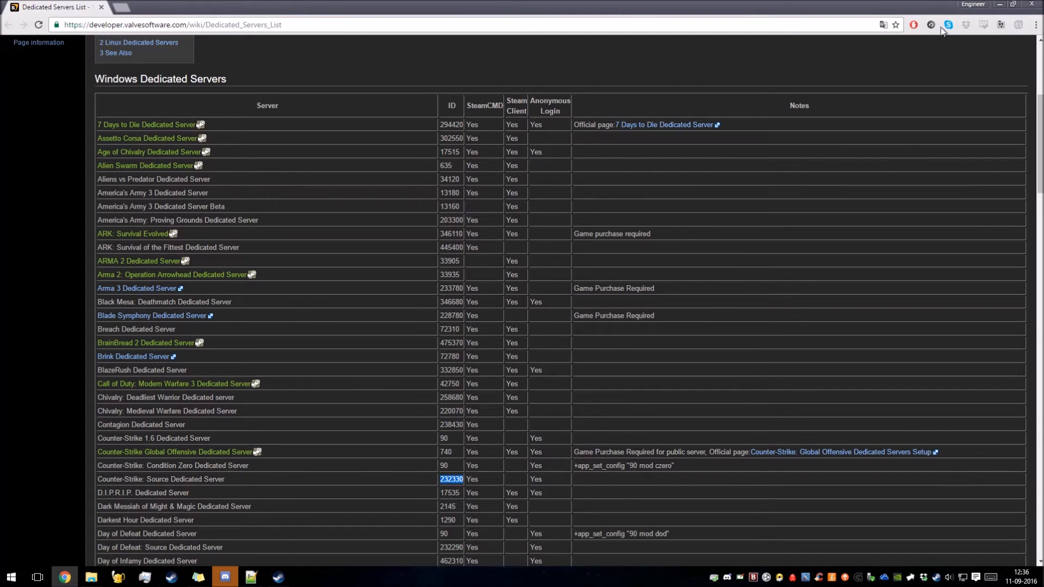
Close the web page and run app_update 232330 in the SteamCMD console.
click(1033, 4)
click(178, 190)
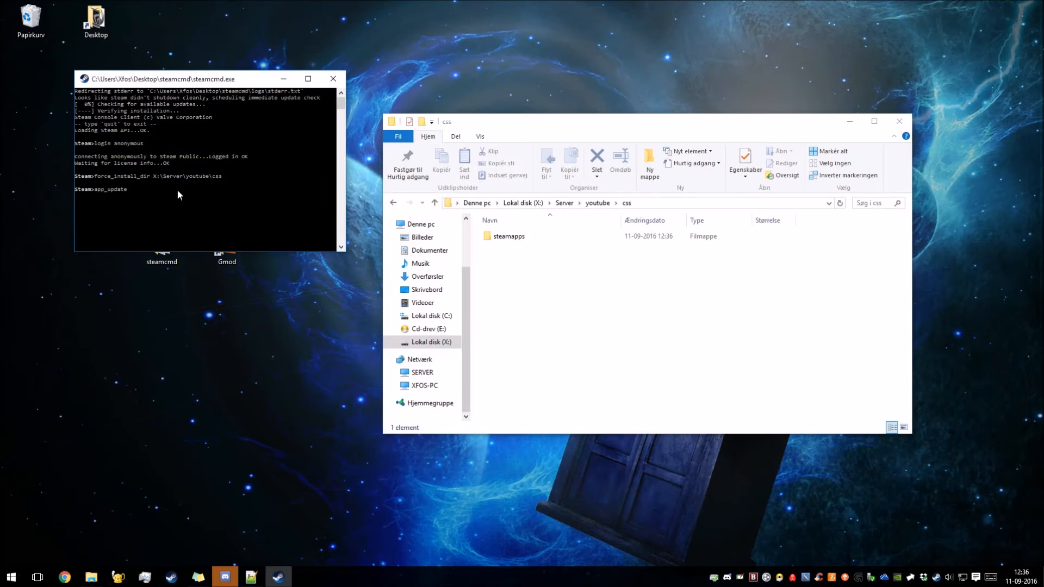
key(ctrl+v)
key(Return)
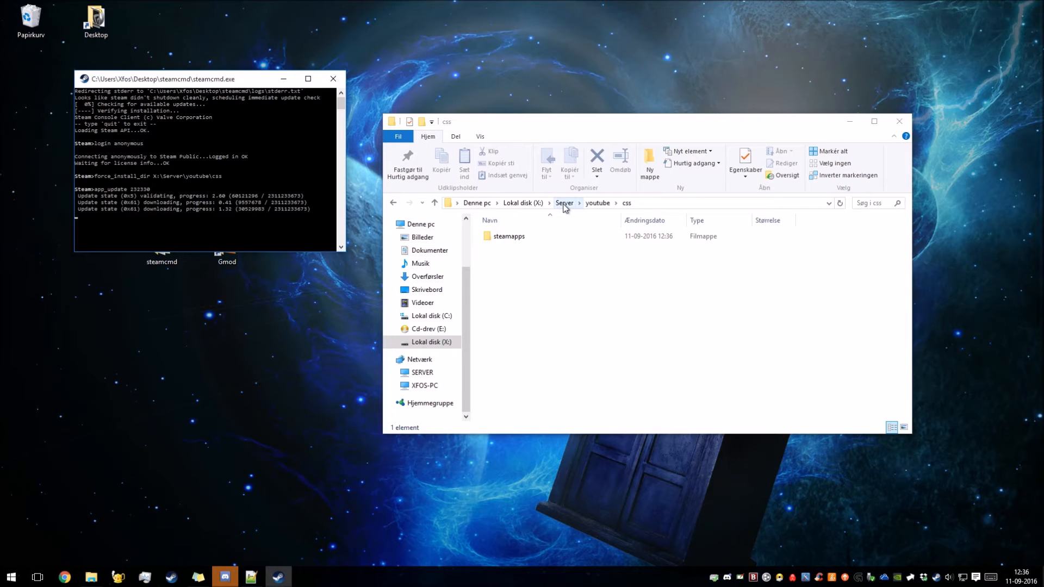
Go to the cfg folder inside youtube\Gmod\garrysmod.
click(597, 203)
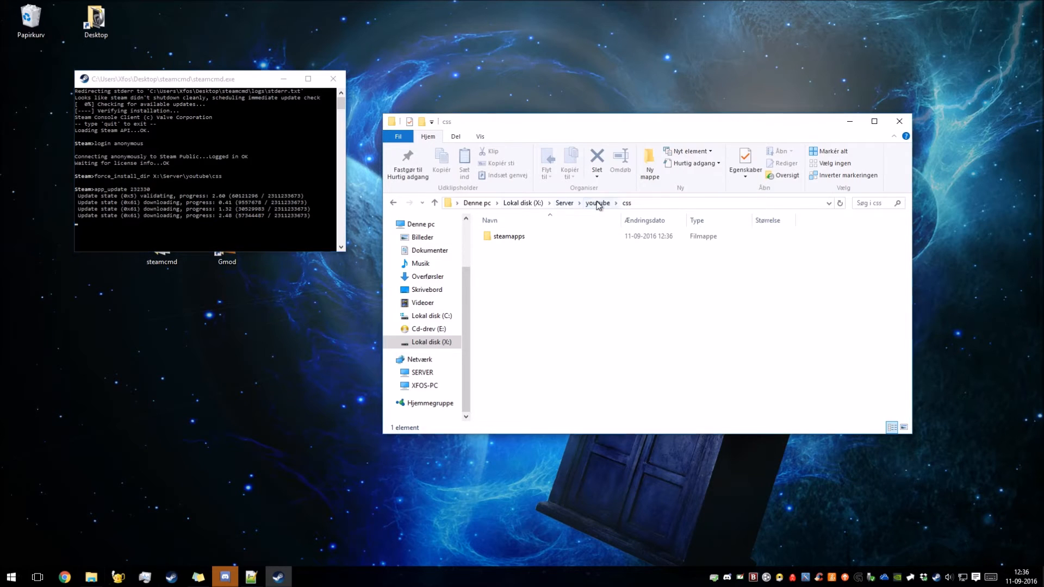
double_click(497, 249)
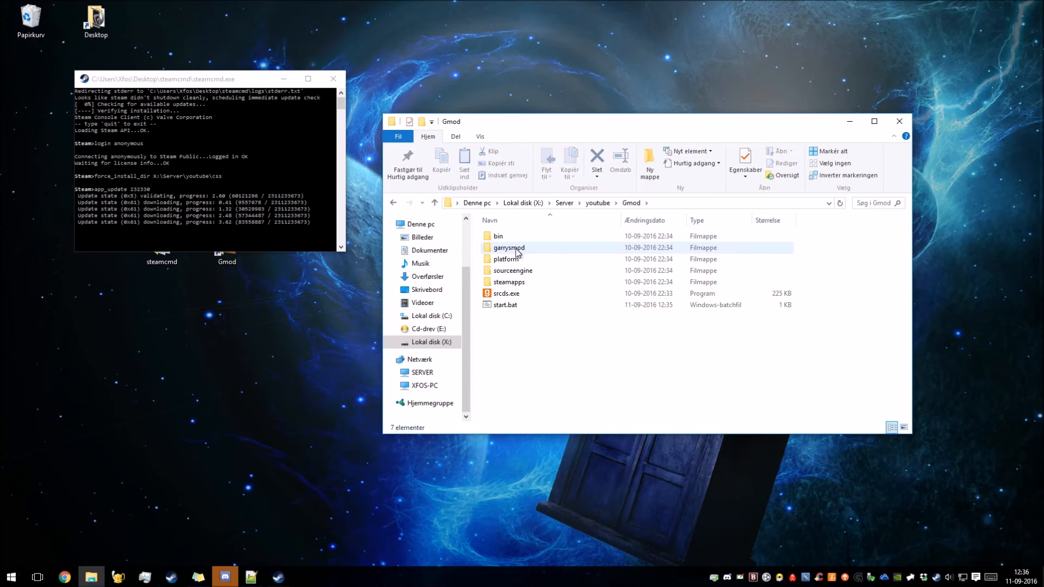
click(515, 252)
double_click(515, 253)
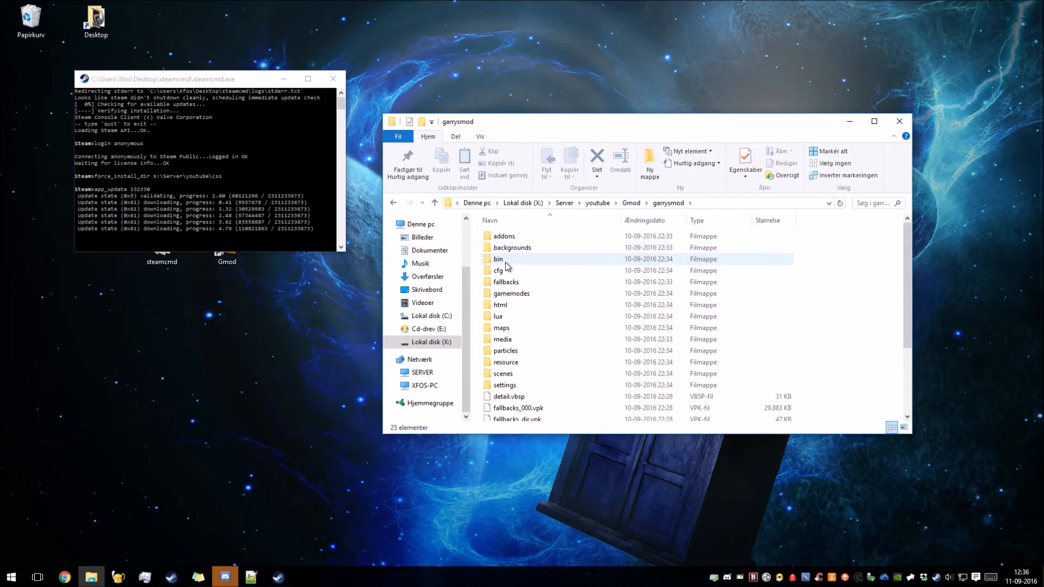
double_click(503, 271)
Delete the existing server.cfg file from the cfg folder.
click(507, 339)
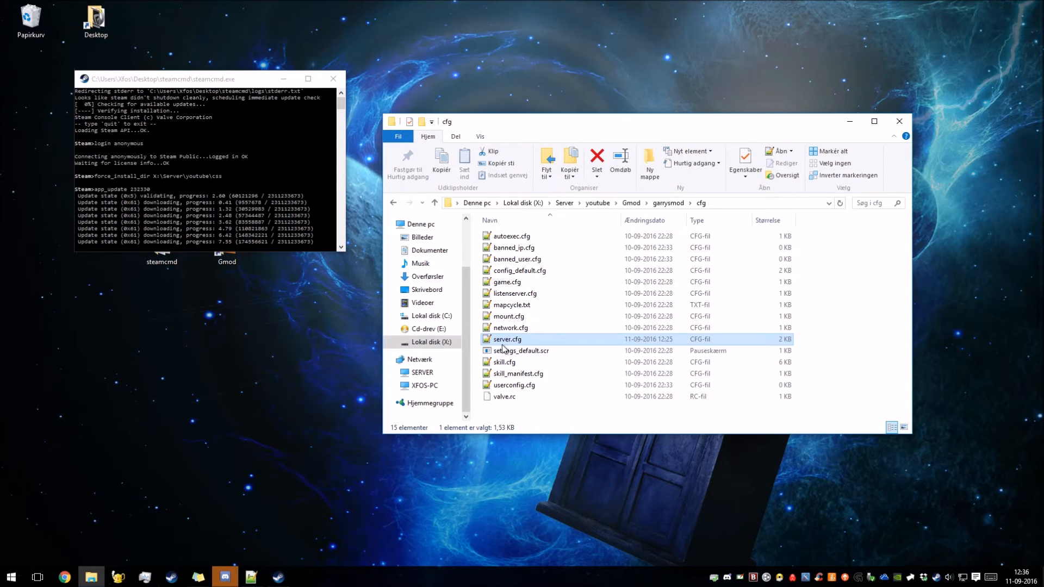
right_click(518, 341)
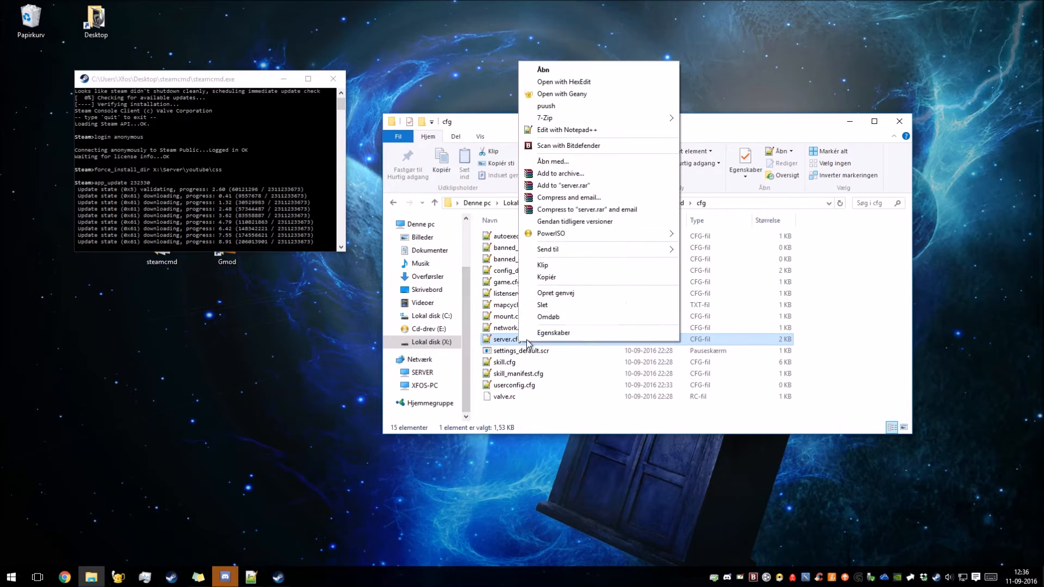
click(544, 306)
click(564, 331)
Create a new text file named server.cfg in the cfg folder and open it for editing.
right_click(518, 402)
mouse_move(538, 531)
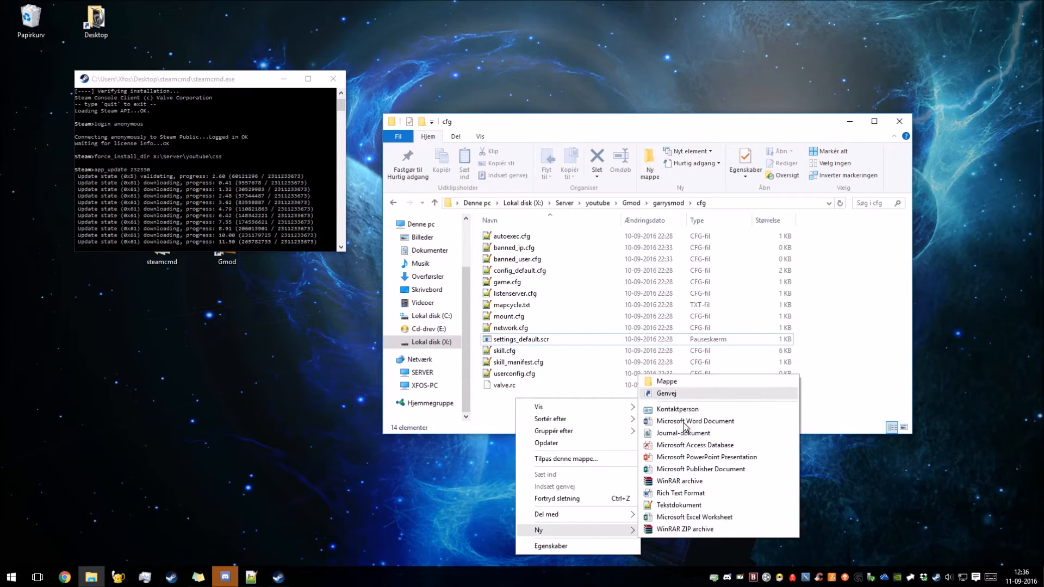
click(667, 505)
text(server.txt)
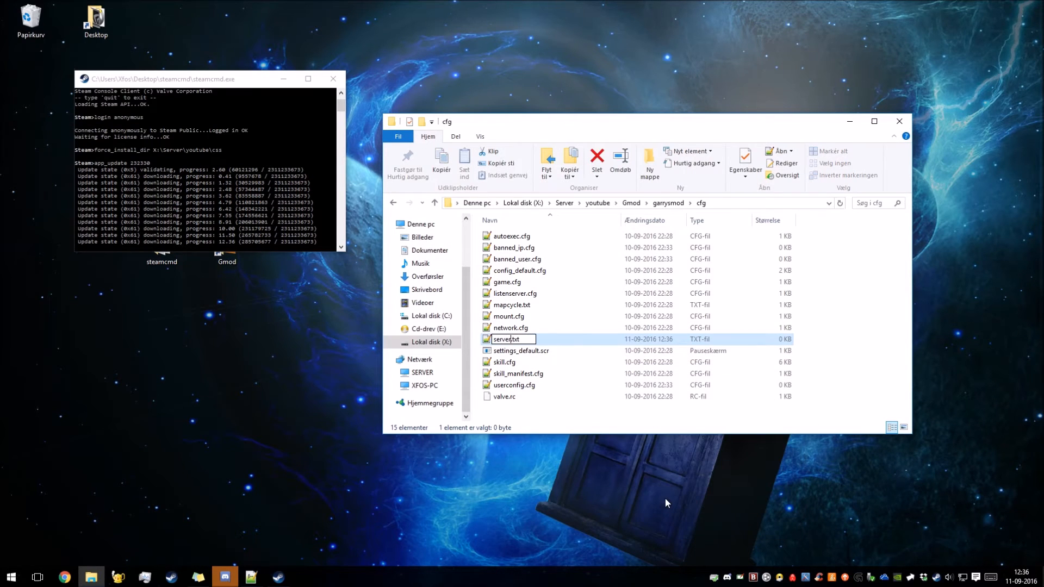
key(Right)
key(Right)
key(BackSpace)
key(BackSpace)
key(BackSpace)
text(c)
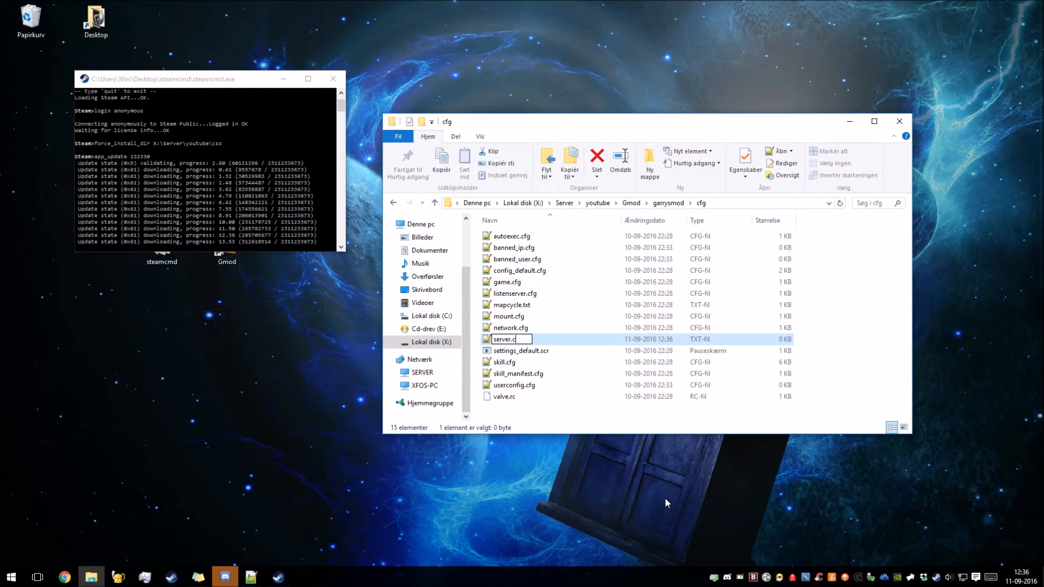
text(fg)
key(Return)
double_click(550, 343)
drag(531, 65, 469, 38)
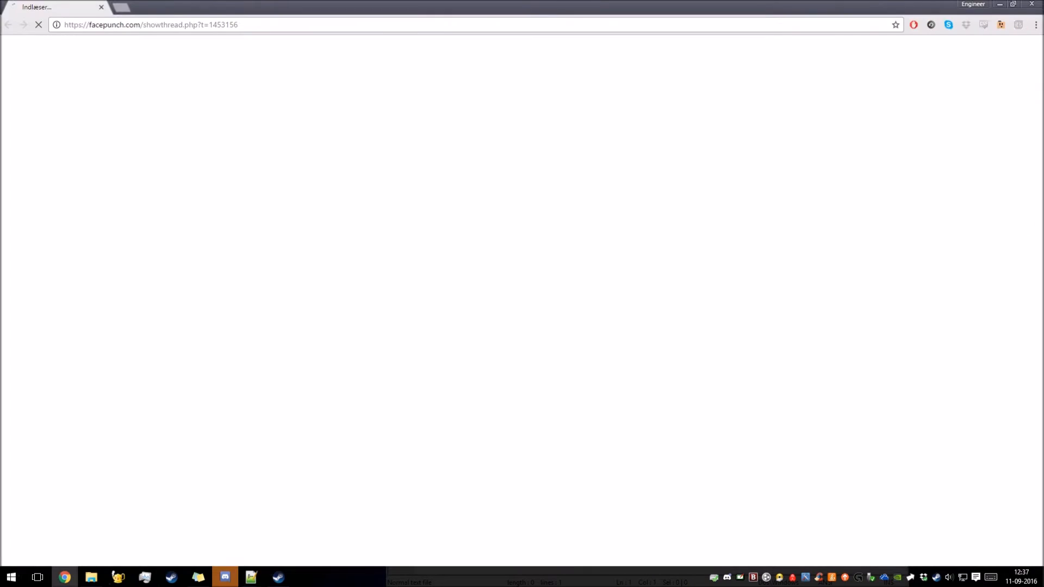
Copy the TTT settings from the server name comment through sv_timeout 90 in the Facepunch thread into server.cfg.
mouse_move(324, 2)
mouse_down()
mouse_move(366, 37)
mouse_move(337, 17)
mouse_up()
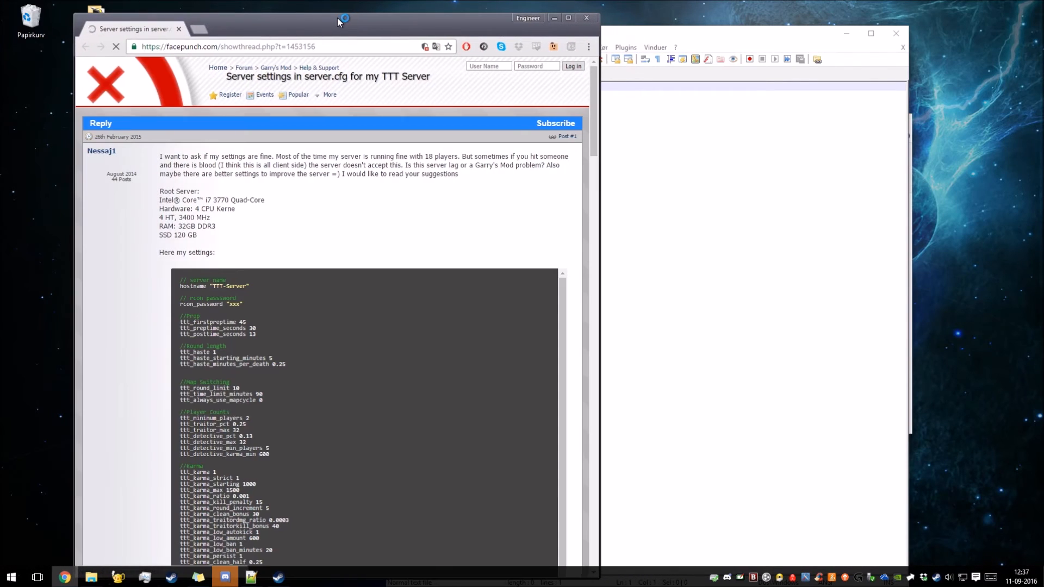
scroll(262, 200, down, 3)
drag(181, 169, 217, 208)
drag(293, 520, 265, 408)
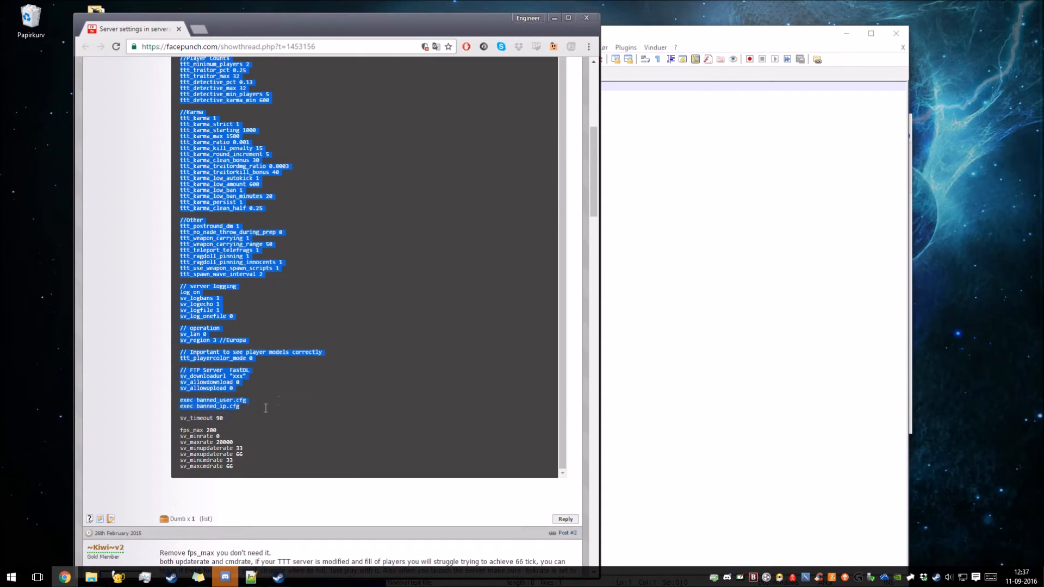
drag(224, 419, 171, 277)
scroll(176, 272, up, 7)
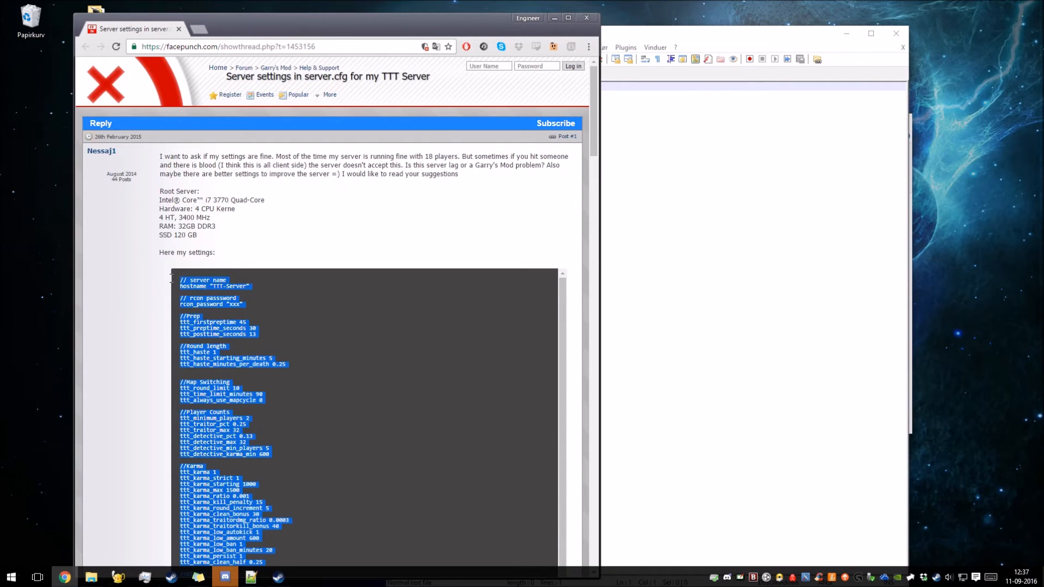
scroll(112, 384, down, 9)
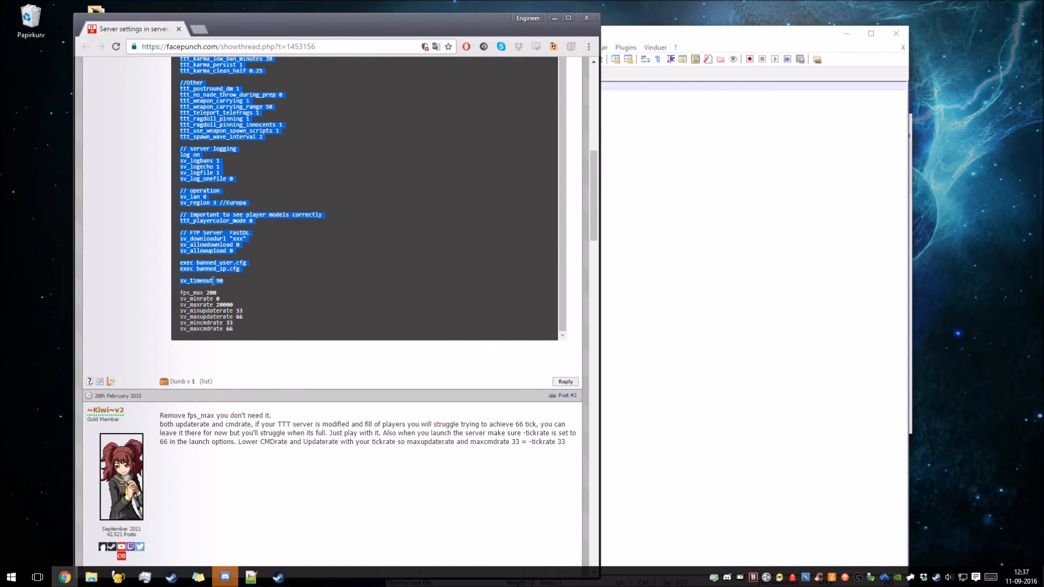
click(674, 245)
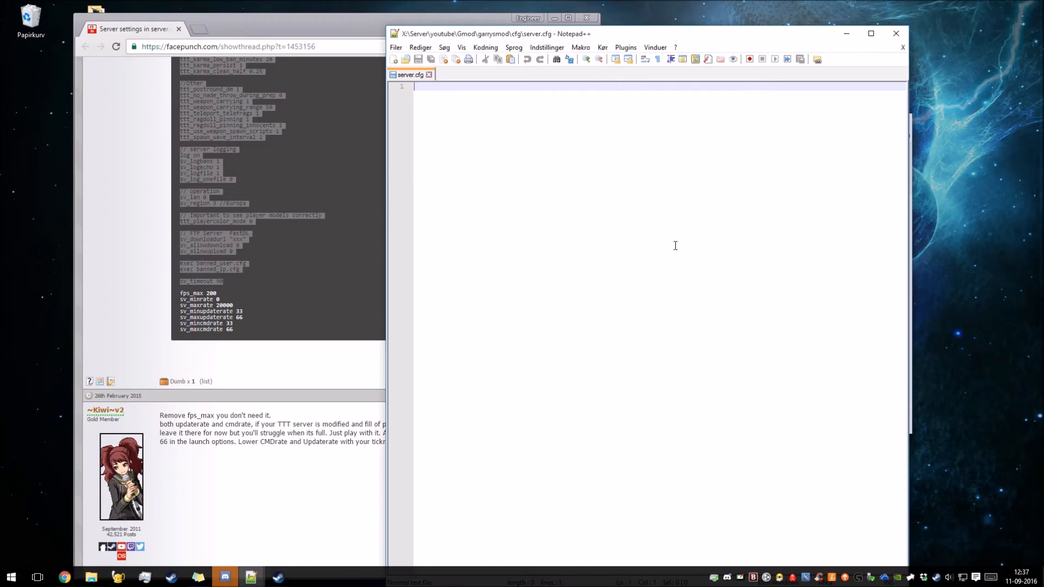
key(ctrl+v)
Prefix the TTT-Server hostname in server.cfg with the owner's nickname in possessive form.
scroll(534, 174, up, 9)
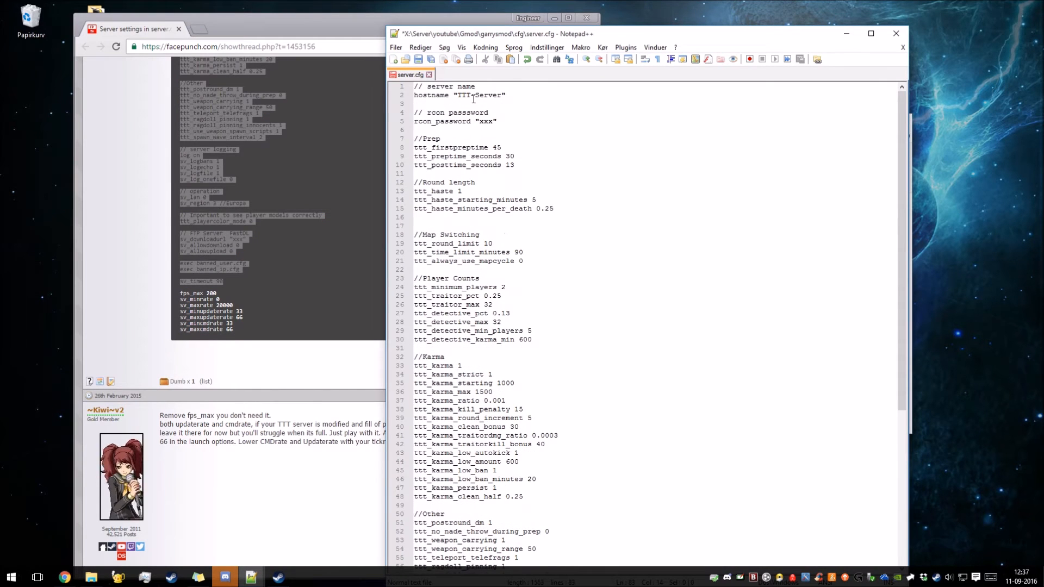
click(460, 95)
text(Xf)
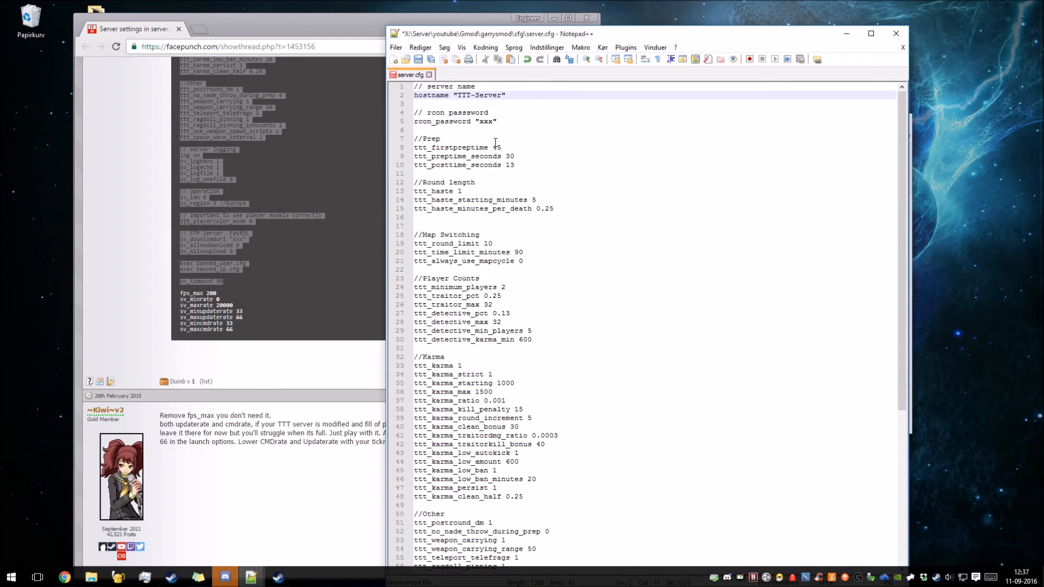
text(os's)
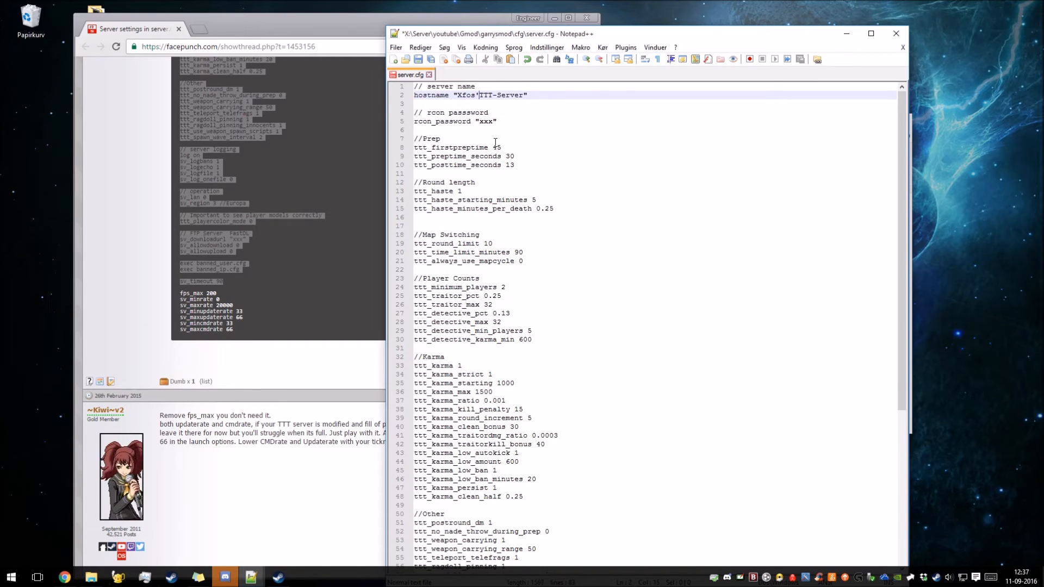
Replace the placeholder xxx in the rcon_password line with the rcon password.
double_click(485, 121)
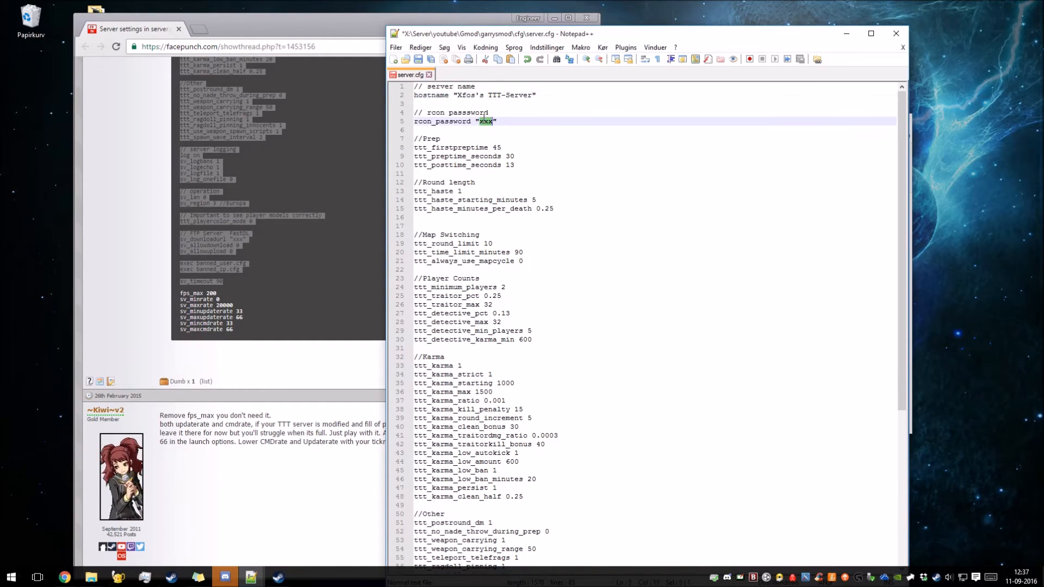
click(545, 171)
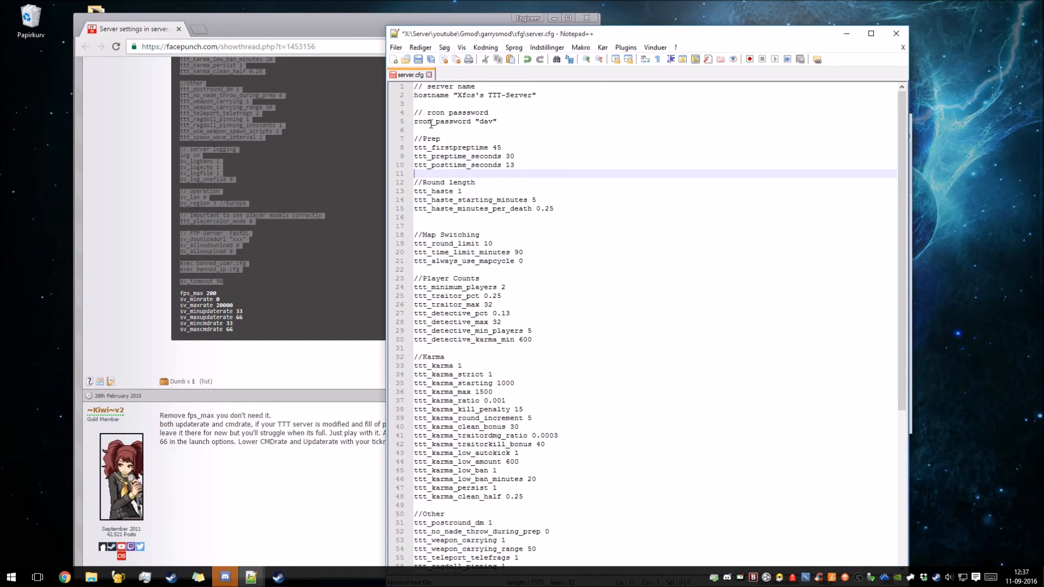
drag(434, 123, 411, 124)
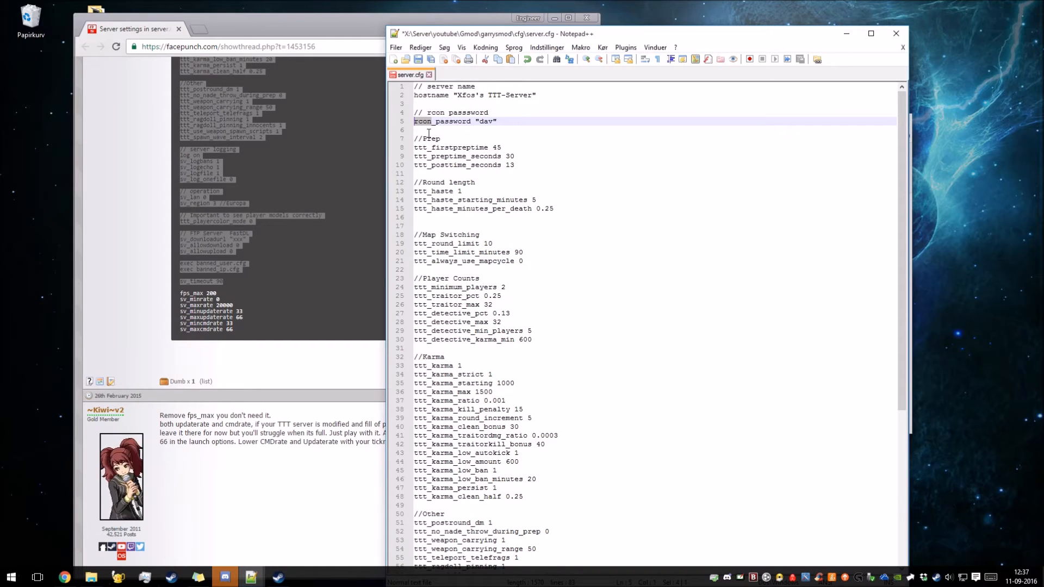
Add a line reading sv_password "" below the rcon_password line and remove its text again.
click(429, 131)
key(Return)
key(Up)
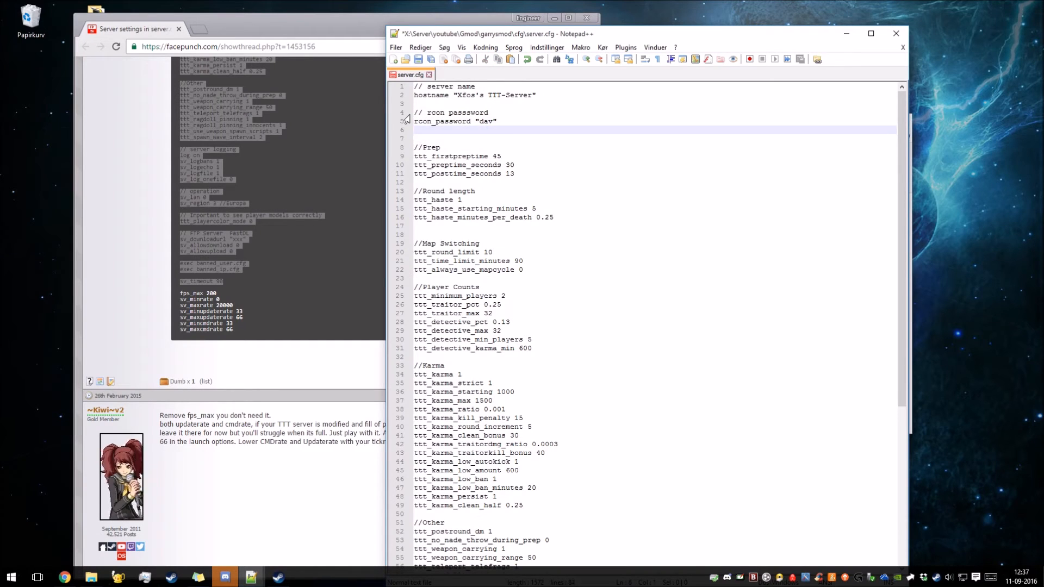
text(sv_password ")
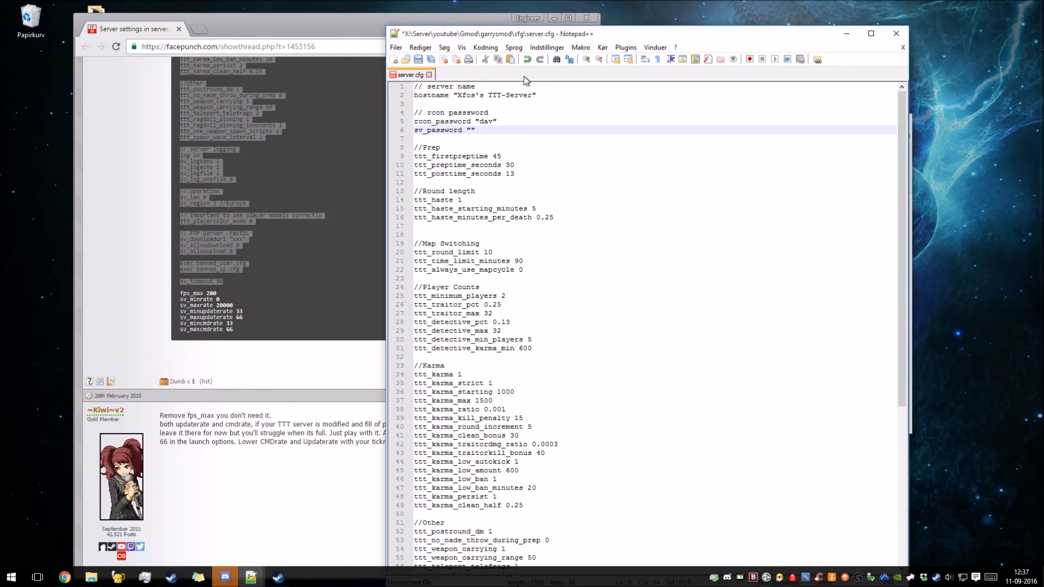
click(405, 128)
key(Delete)
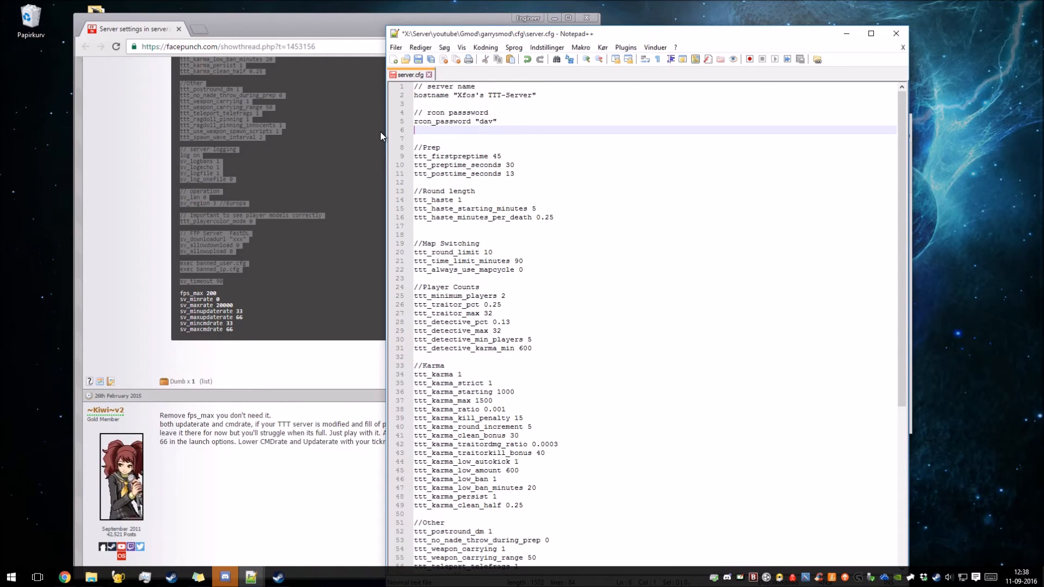
Set ttt_karma_persist to 0 in the Karma section of server.cfg.
scroll(619, 263, down, 5)
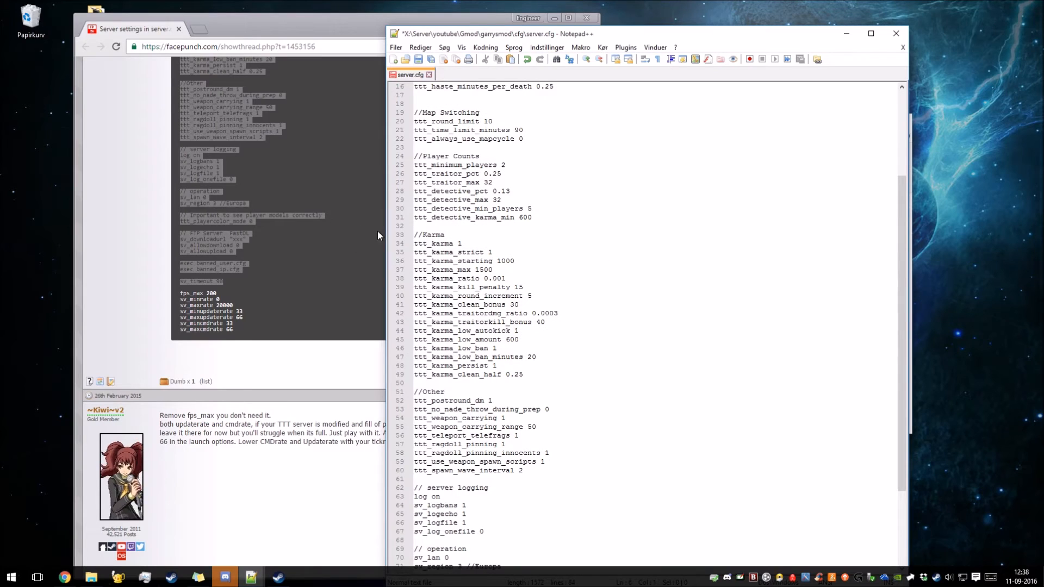
double_click(494, 366)
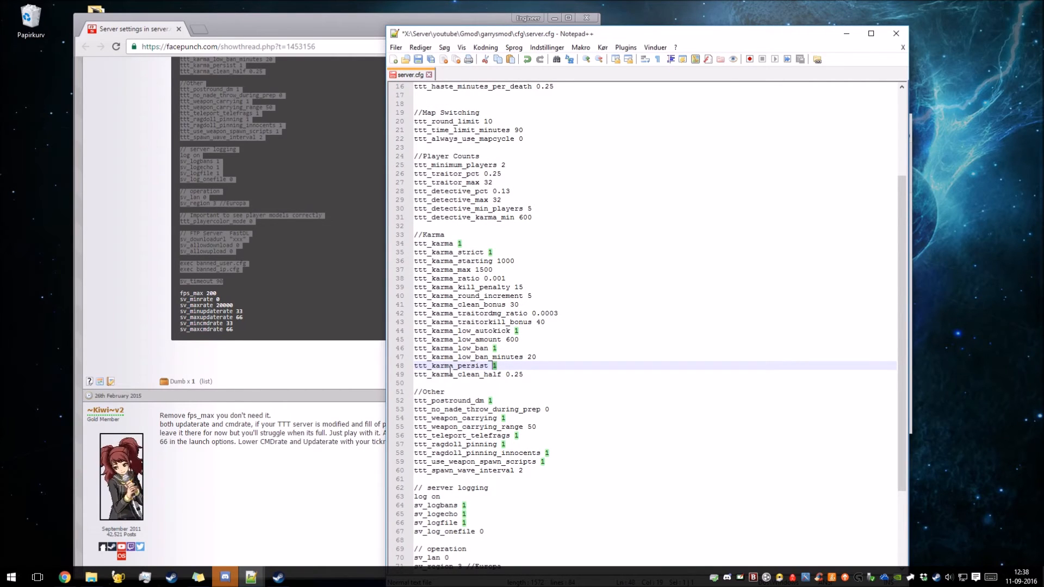
text(0)
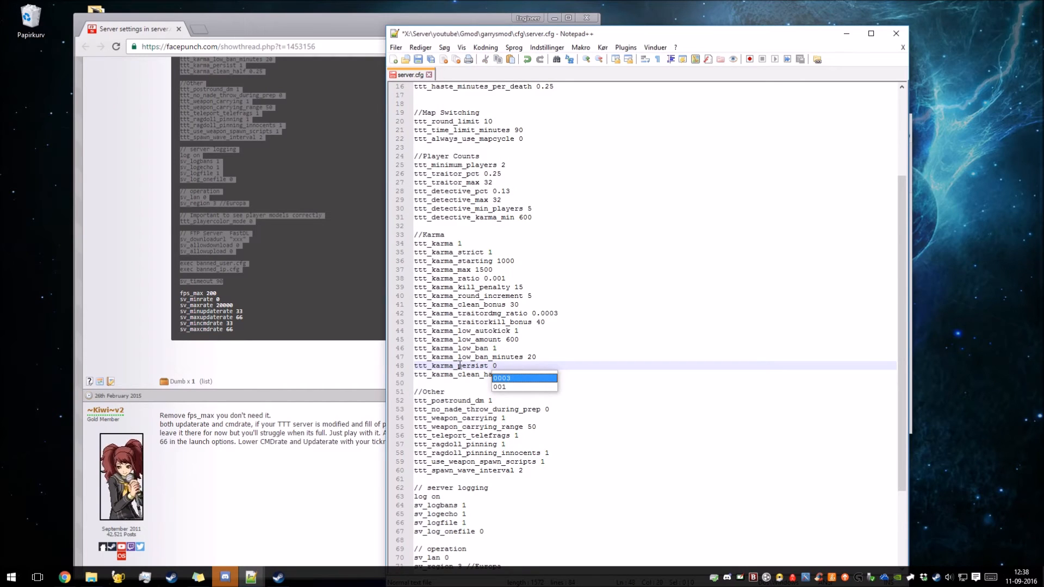
click(466, 358)
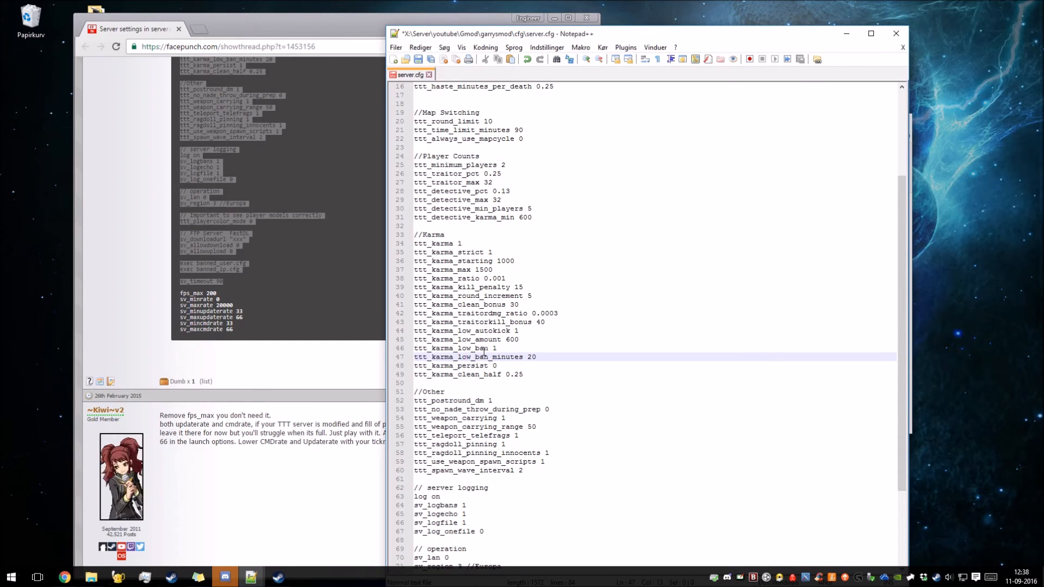
Save server.cfg with the FastDL section left as is, and close both the file and the forum page.
scroll(478, 353, down, 1)
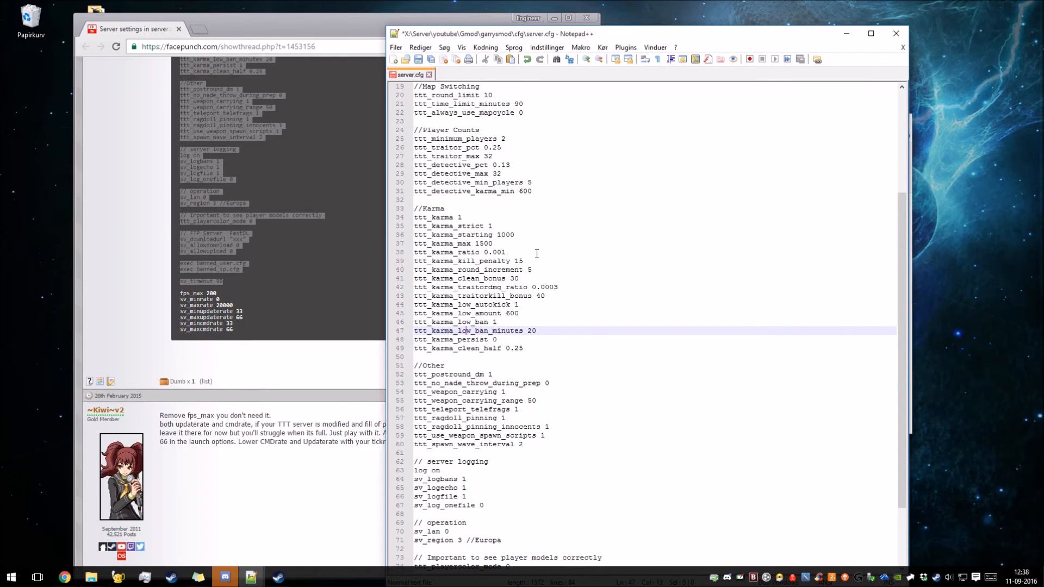
scroll(533, 252, down, 3)
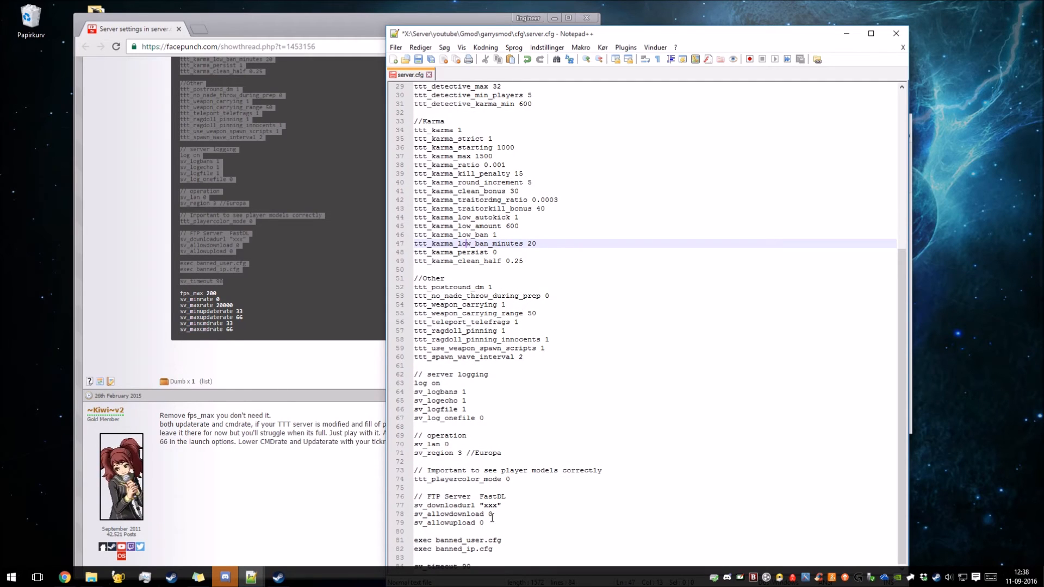
drag(494, 528, 372, 495)
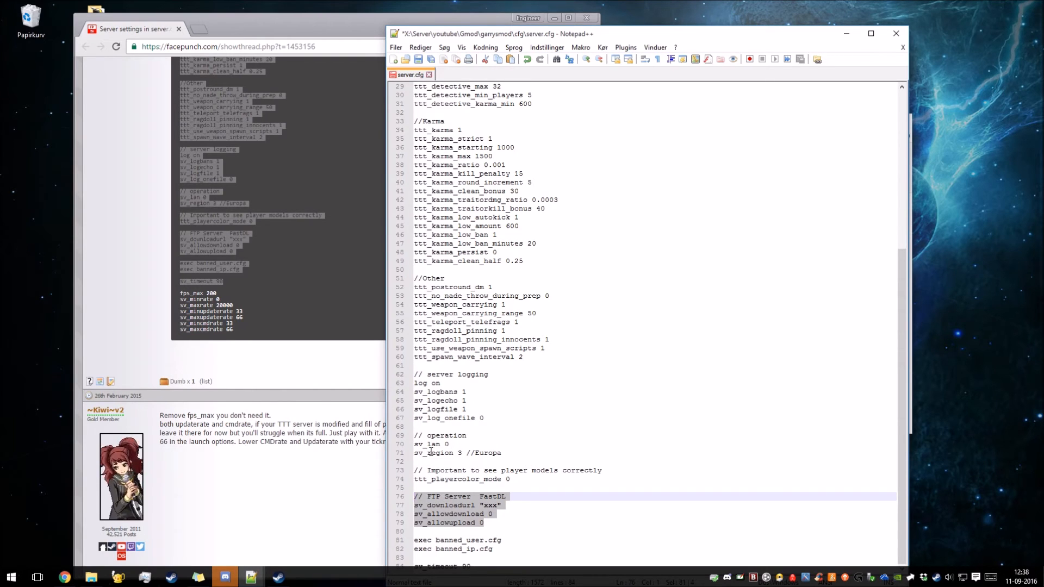
click(421, 59)
click(586, 18)
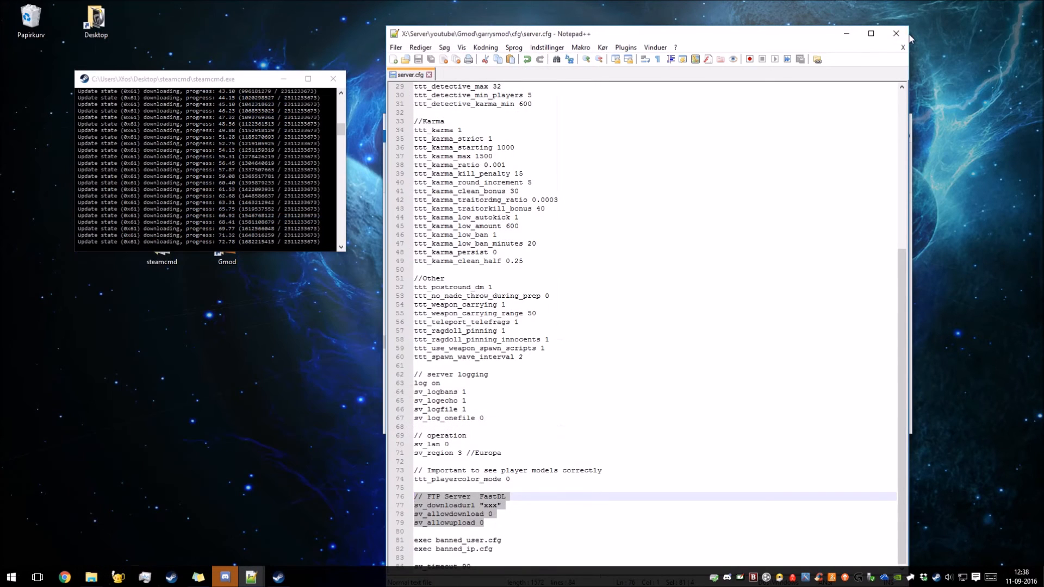
click(895, 34)
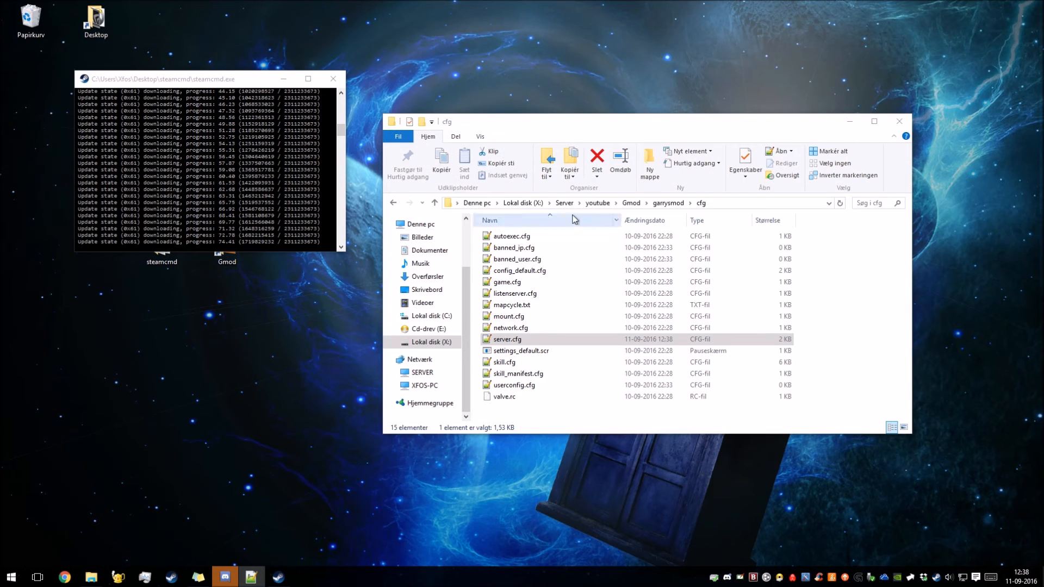
Open mount.cfg from the garrysmod\cfg folder and locate its cstrike entry.
click(511, 321)
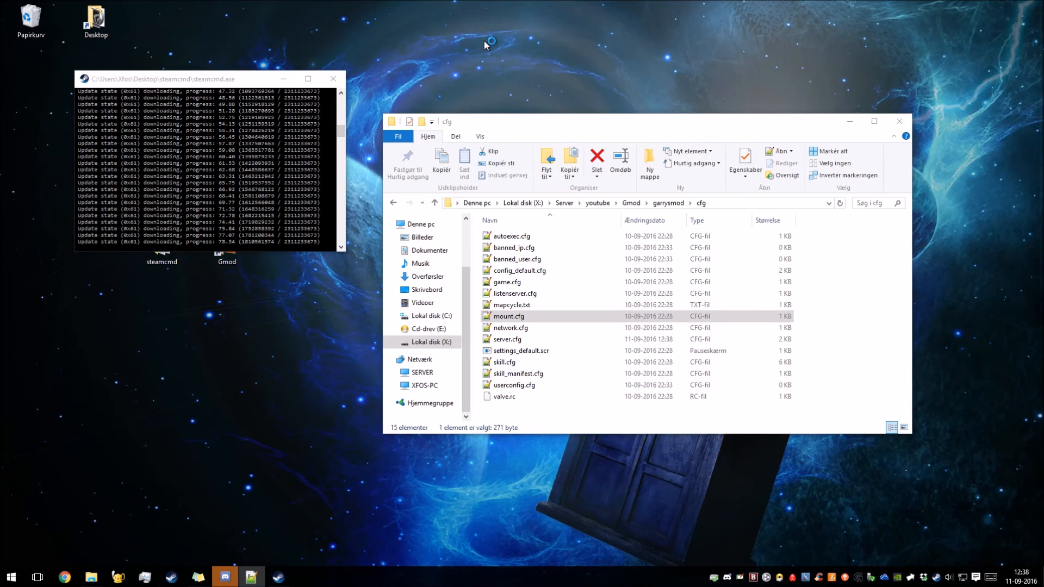
drag(622, 44, 581, 22)
drag(481, 140, 512, 142)
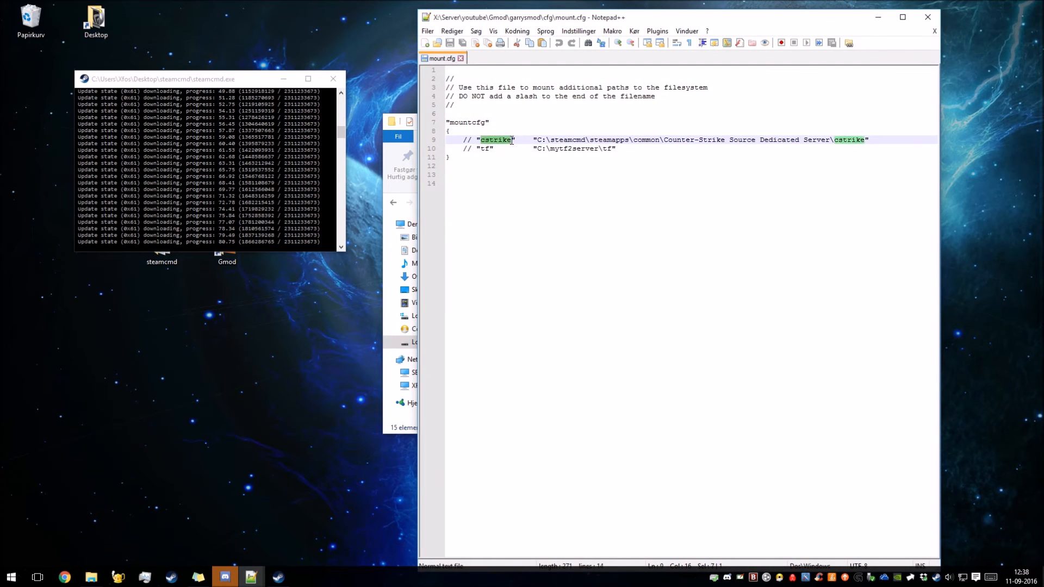
click(629, 142)
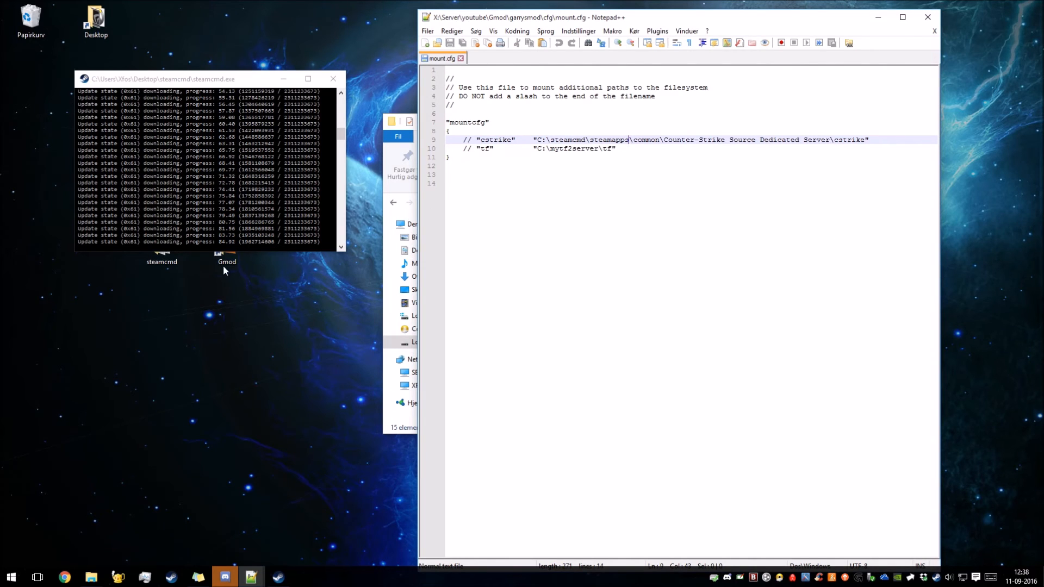
Uncomment the "cstrike" line in mount.cfg, keeping it indented on its own line inside the mountcfg braces.
click(471, 139)
key(BackSpace)
key(BackSpace)
key(BackSpace)
key(BackSpace)
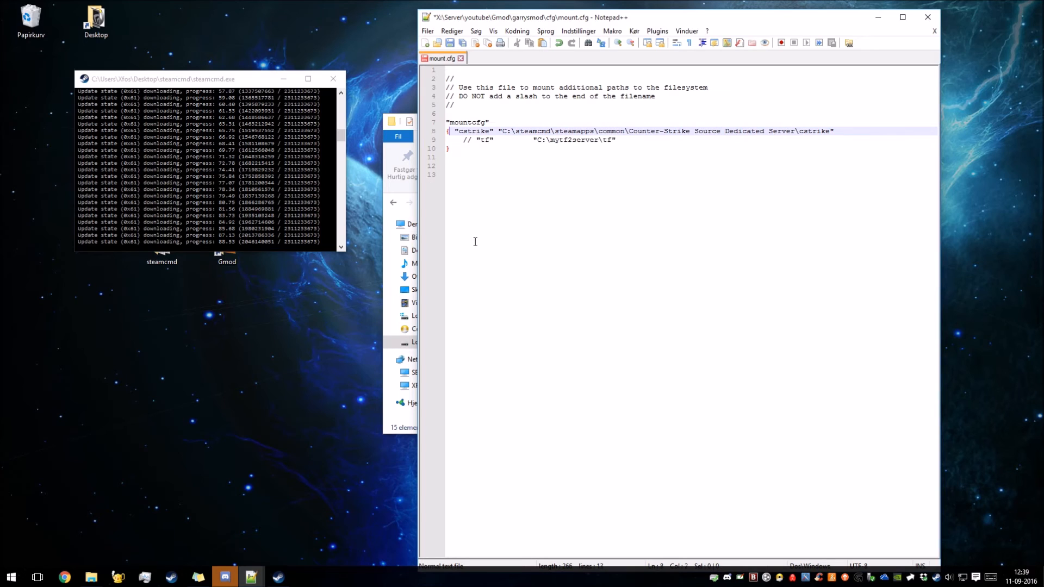
key(Return)
key(Tab)
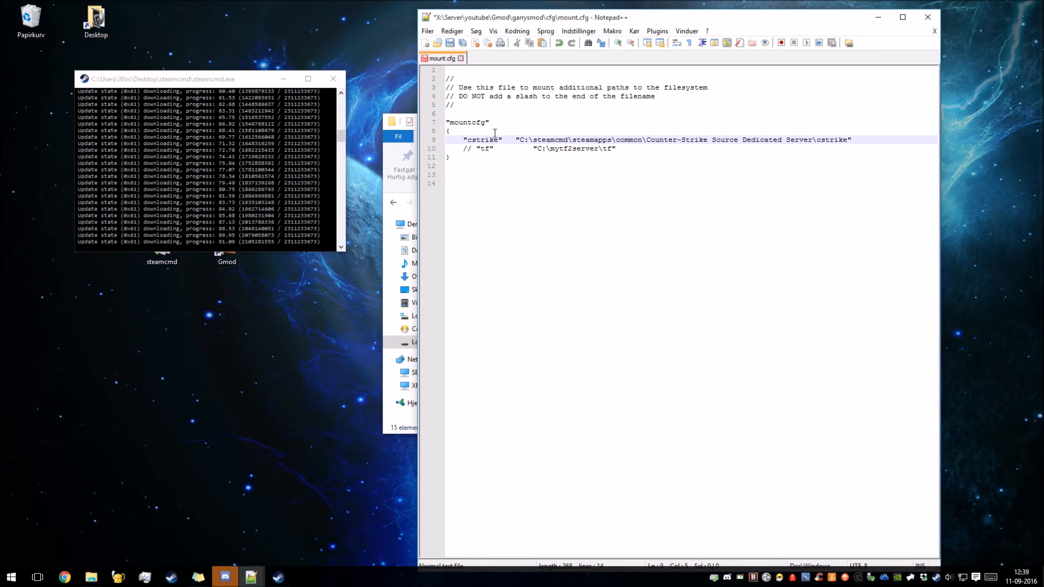
Open the css folder under X:\Server\youtube in the file explorer and close the SteamCMD console.
drag(522, 140, 815, 140)
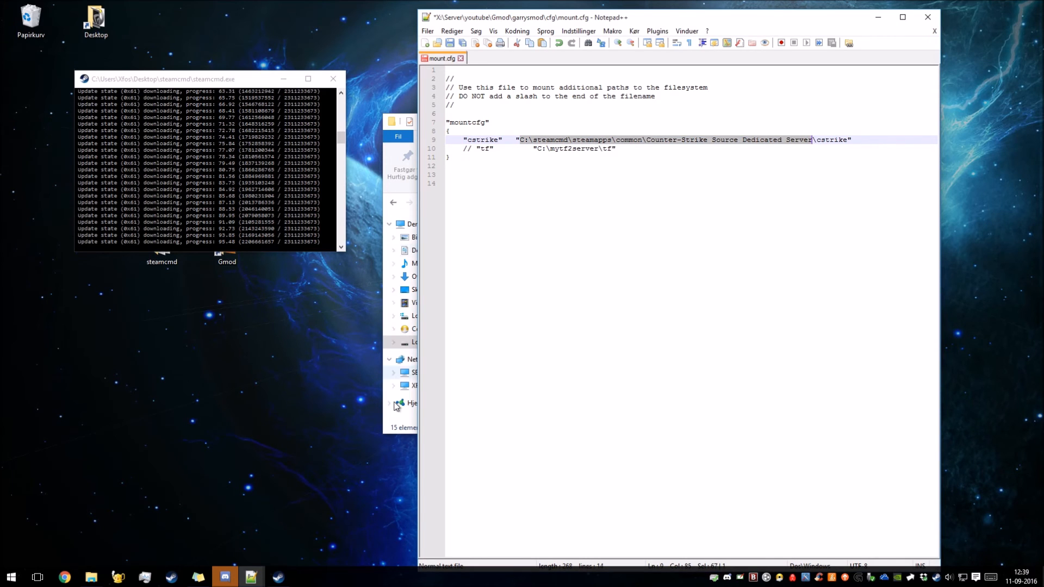
click(397, 427)
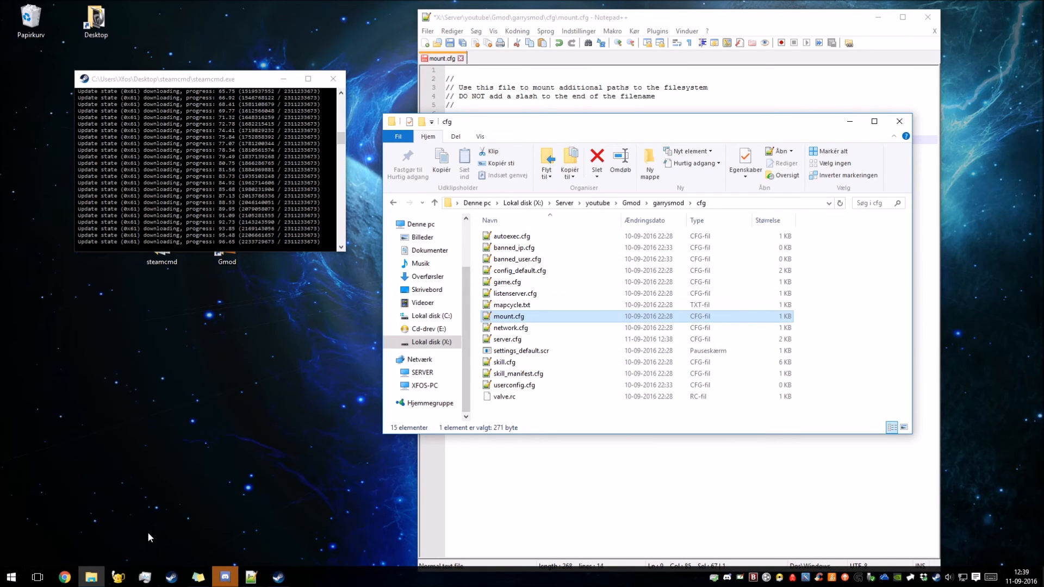
click(597, 203)
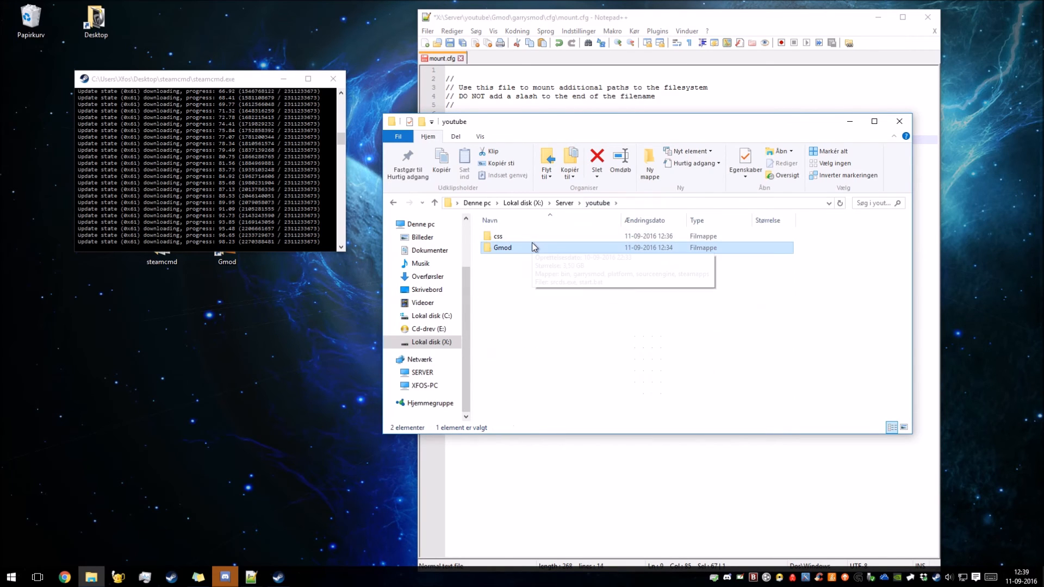
double_click(507, 238)
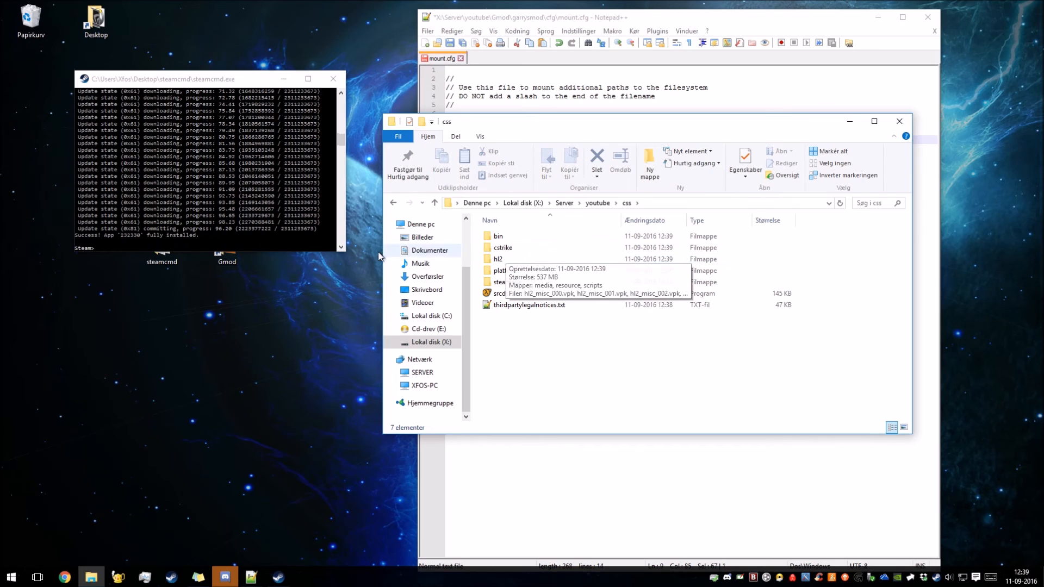
click(137, 219)
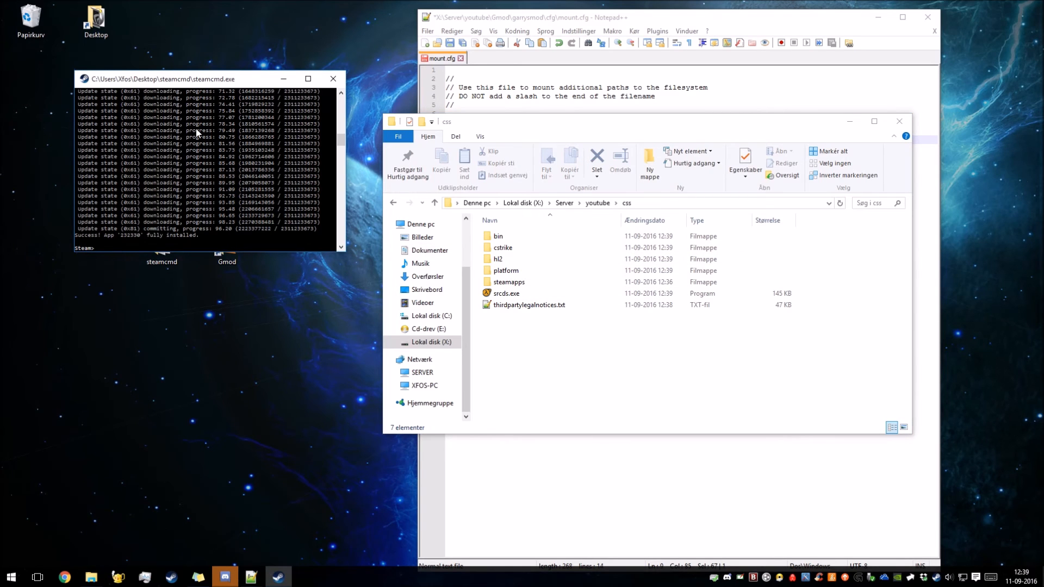
click(333, 79)
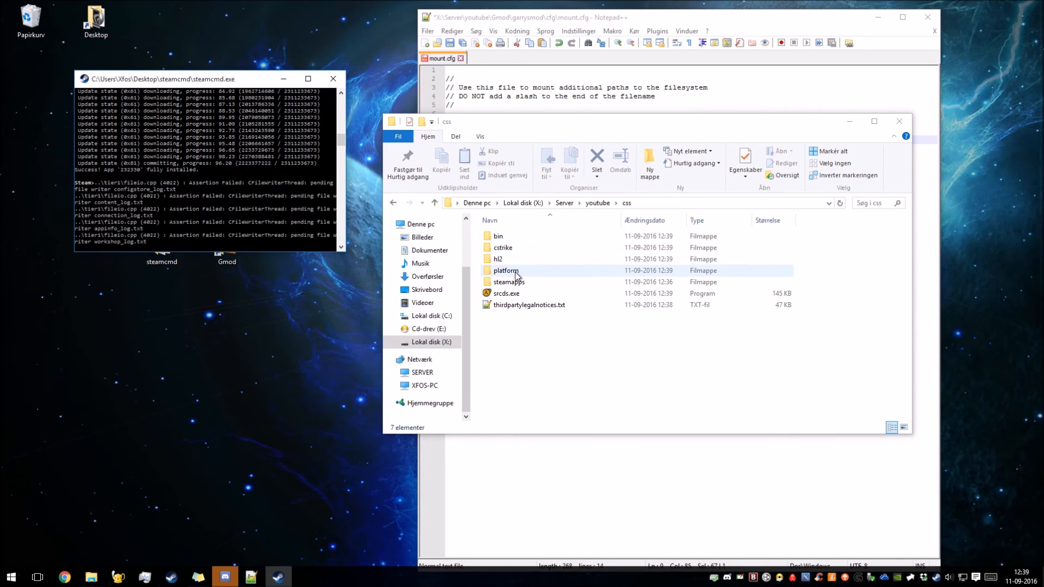
Copy the path of the cstrike folder inside css and set the cstrike mount path in mount.cfg to X:\Server\youtube\css\cstrike.
double_click(509, 248)
click(680, 200)
key(ctrl+c)
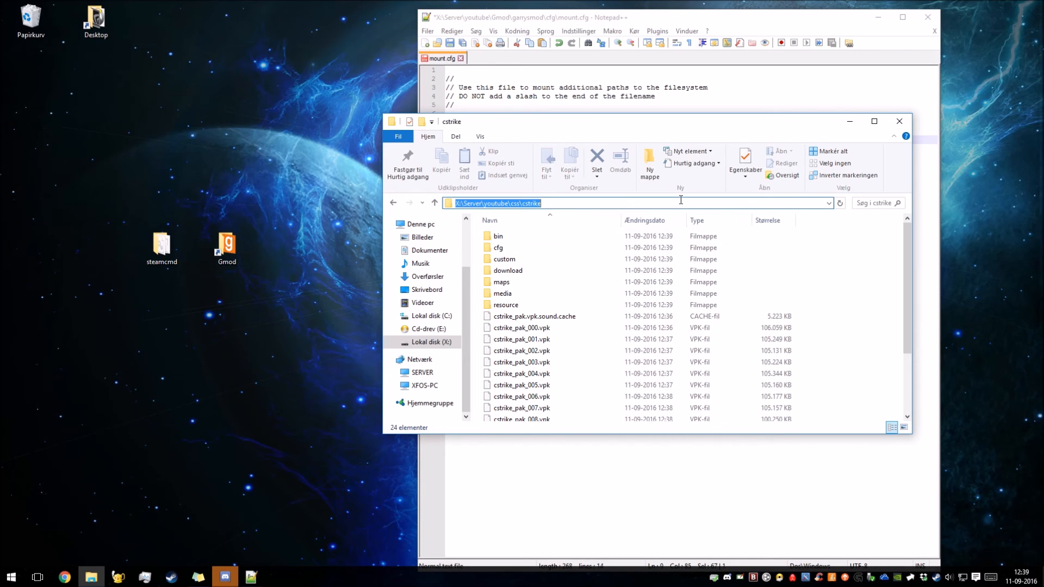
click(684, 102)
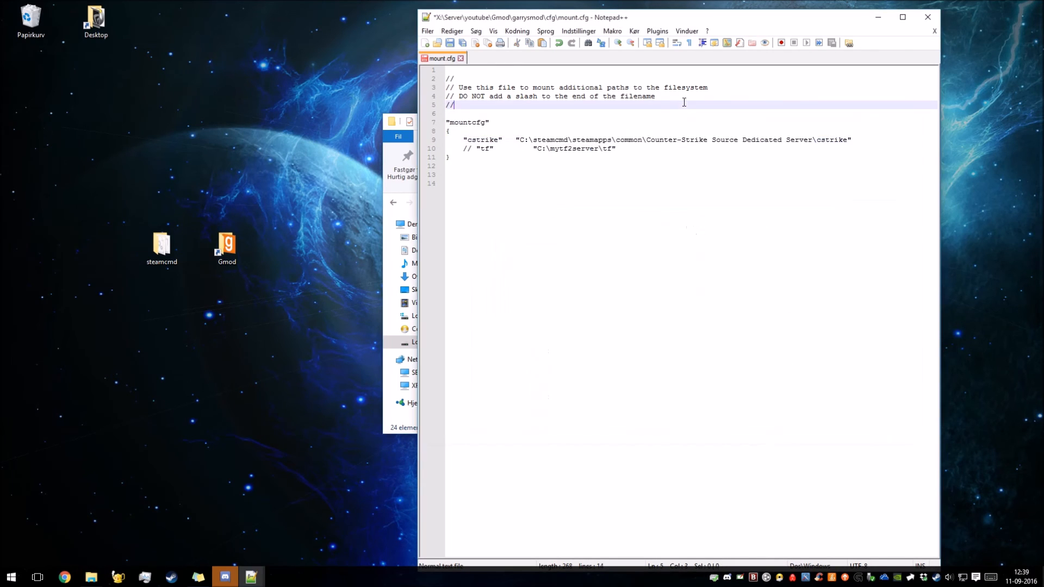
drag(848, 140, 519, 141)
key(ctrl+v)
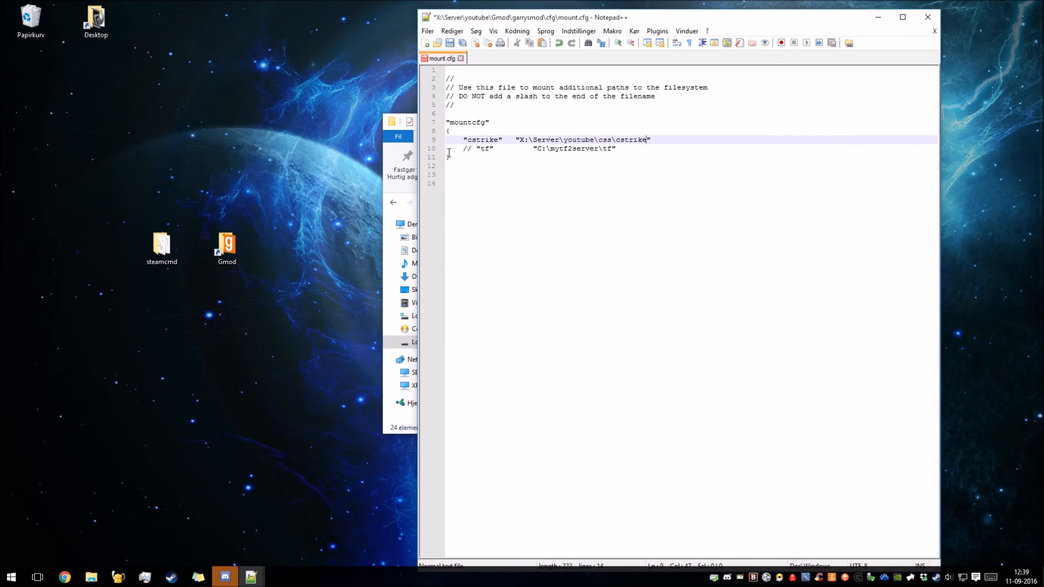
Close the cstrike folder window, and save and close mount.cfg.
click(388, 184)
drag(563, 136, 560, 194)
click(683, 266)
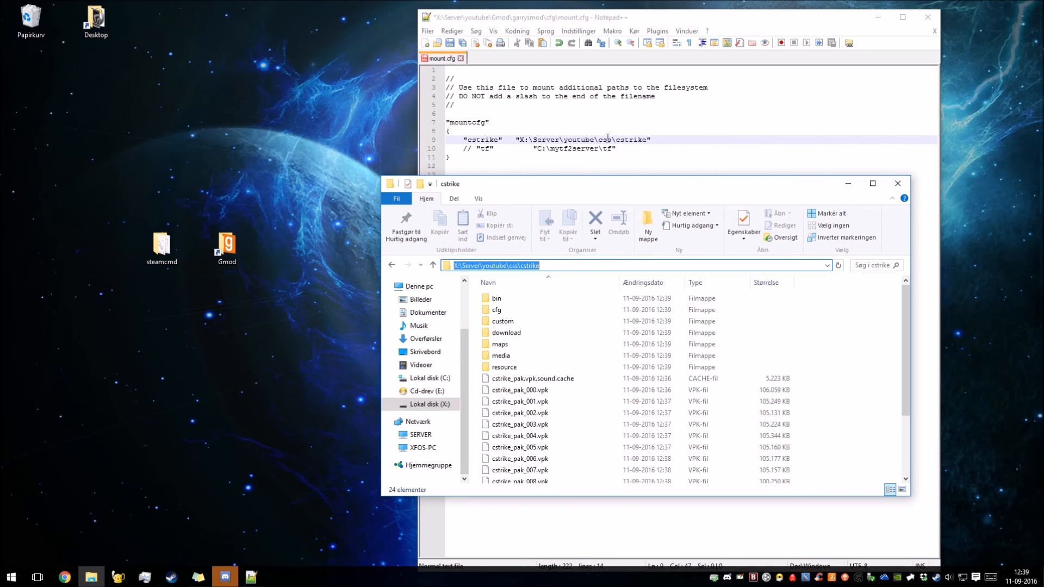
click(898, 185)
click(449, 42)
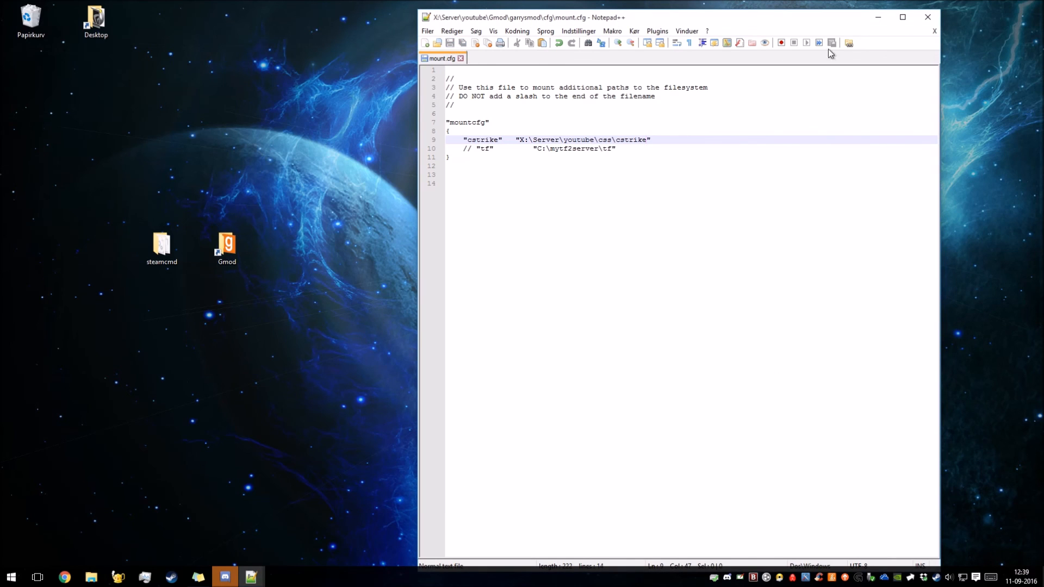
click(919, 19)
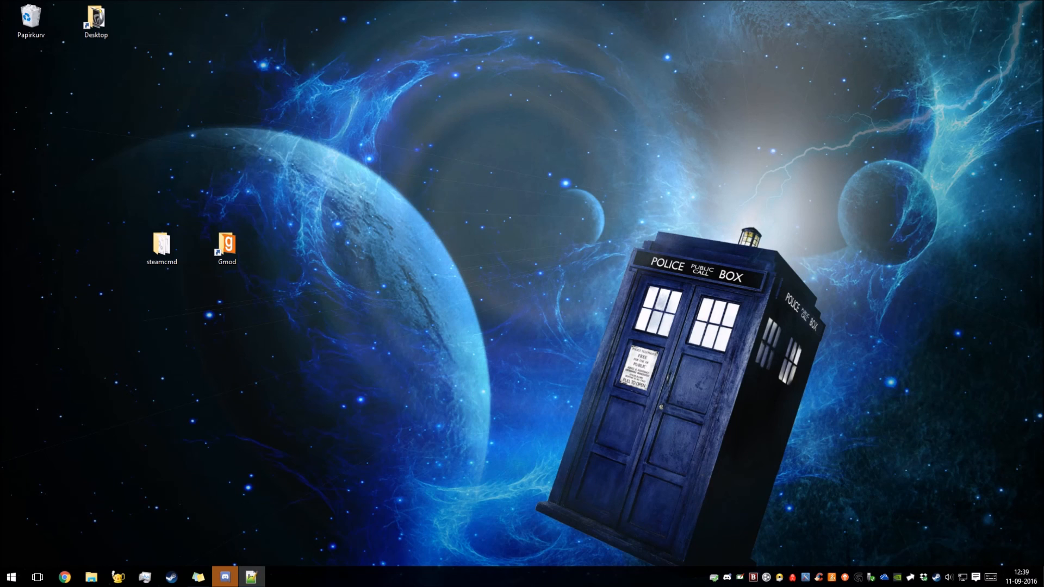
Open the Gmod server folder from its desktop shortcut.
drag(264, 164, 139, 272)
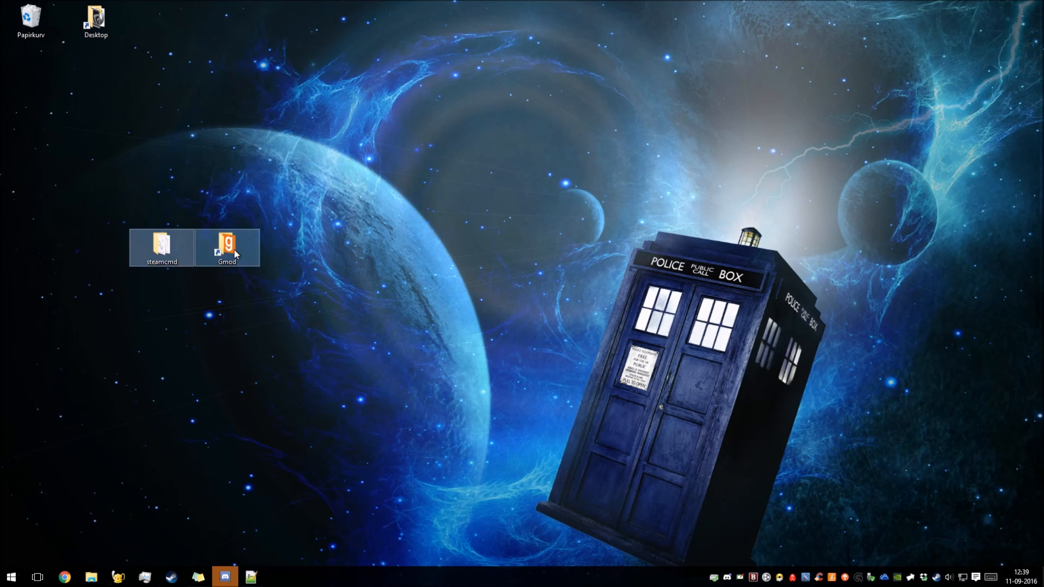
double_click(227, 246)
drag(573, 204, 451, 50)
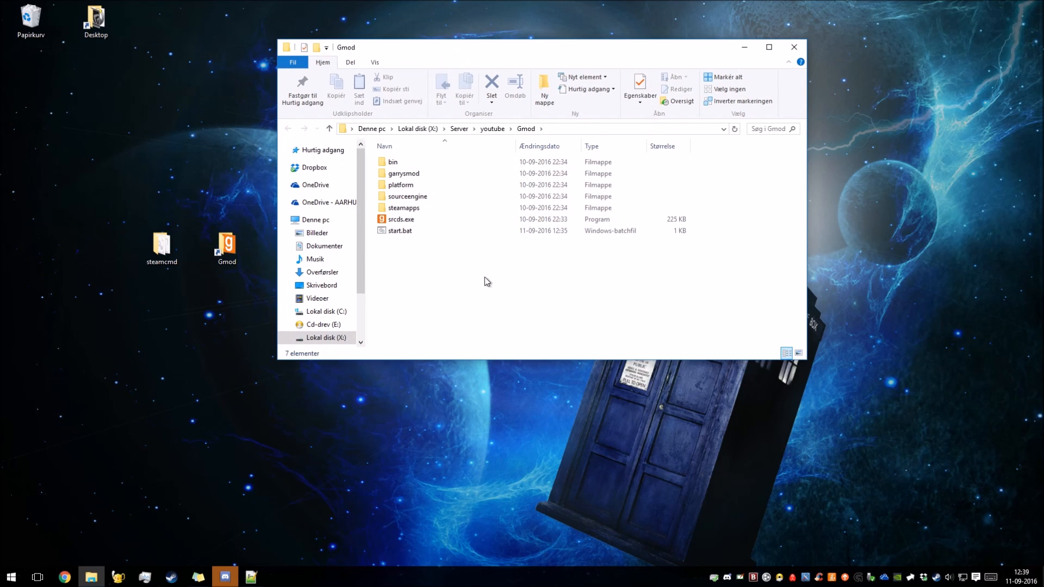